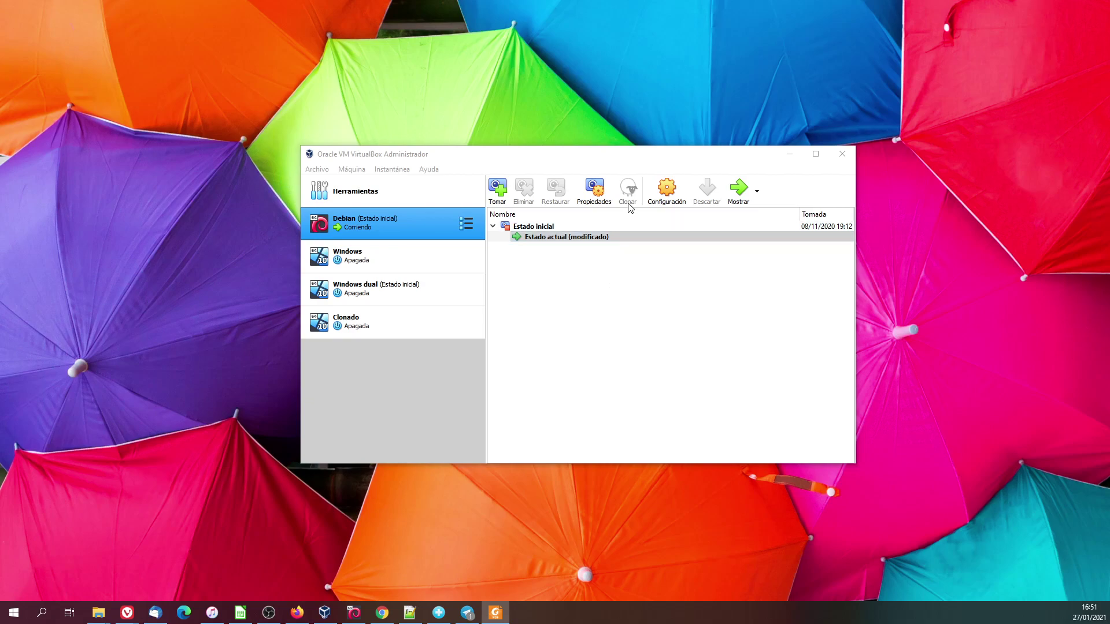
- Open the Debian virtual machine's network settings and review the connection types offered for adapter 1
{"action": "left_click", "coordinate": [668, 188]}
{"action": "left_click", "coordinate": [669, 187]}
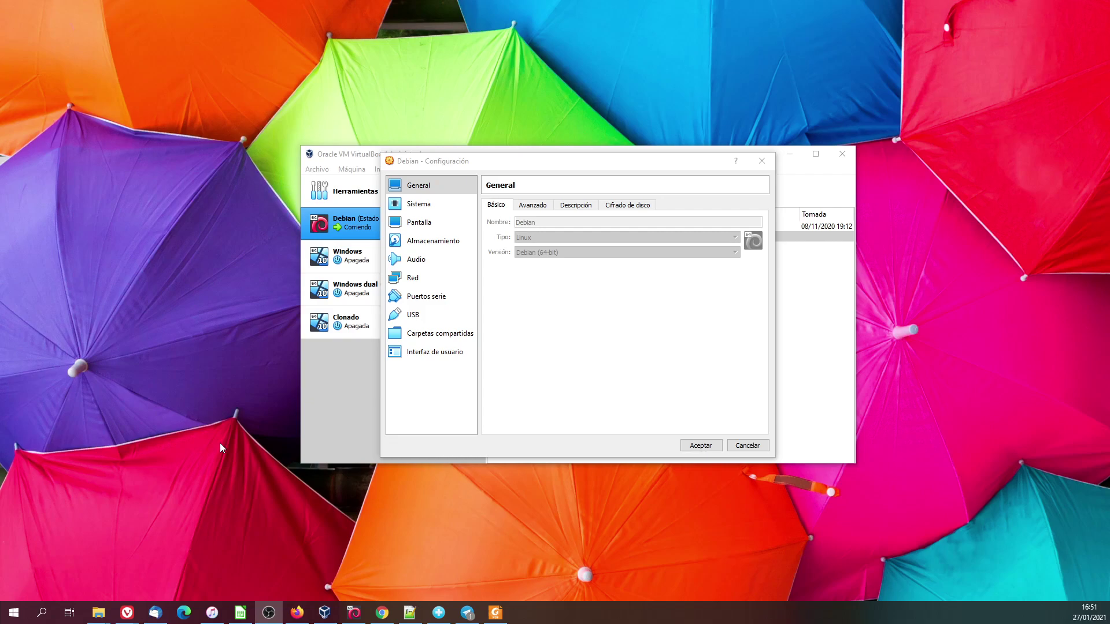
{"action": "left_click", "coordinate": [434, 280]}
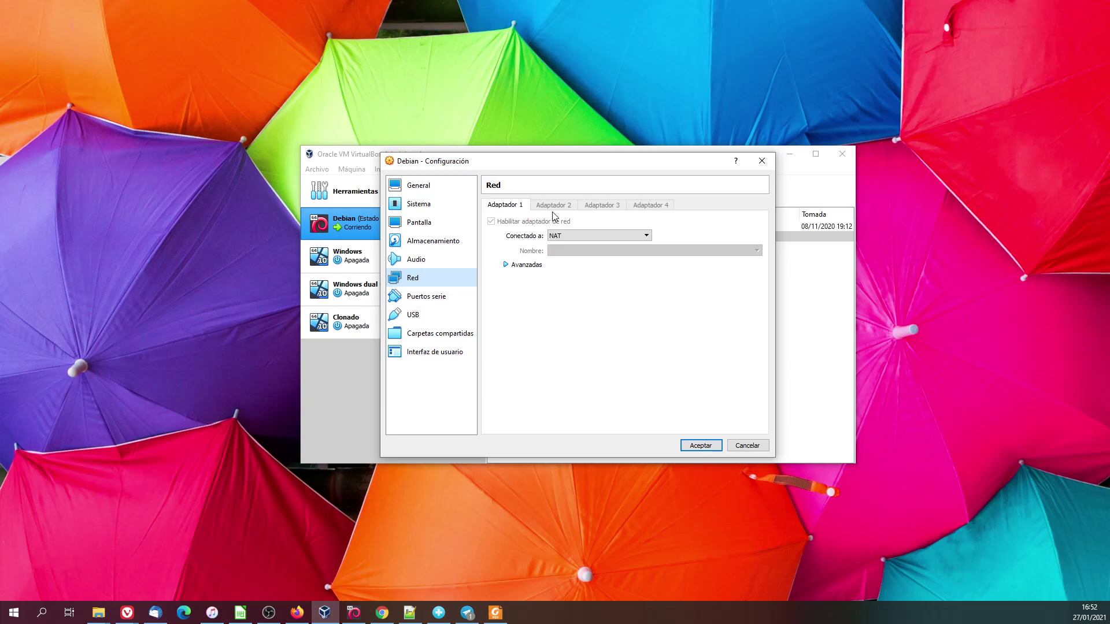
{"action": "left_click", "coordinate": [570, 236]}
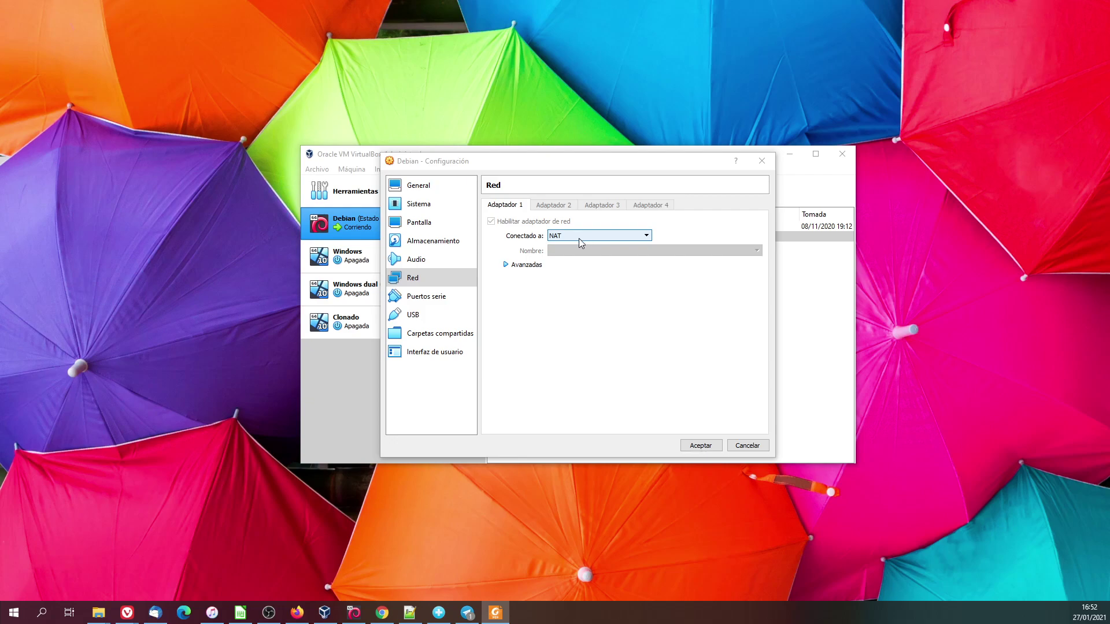
{"action": "left_click", "coordinate": [596, 241]}
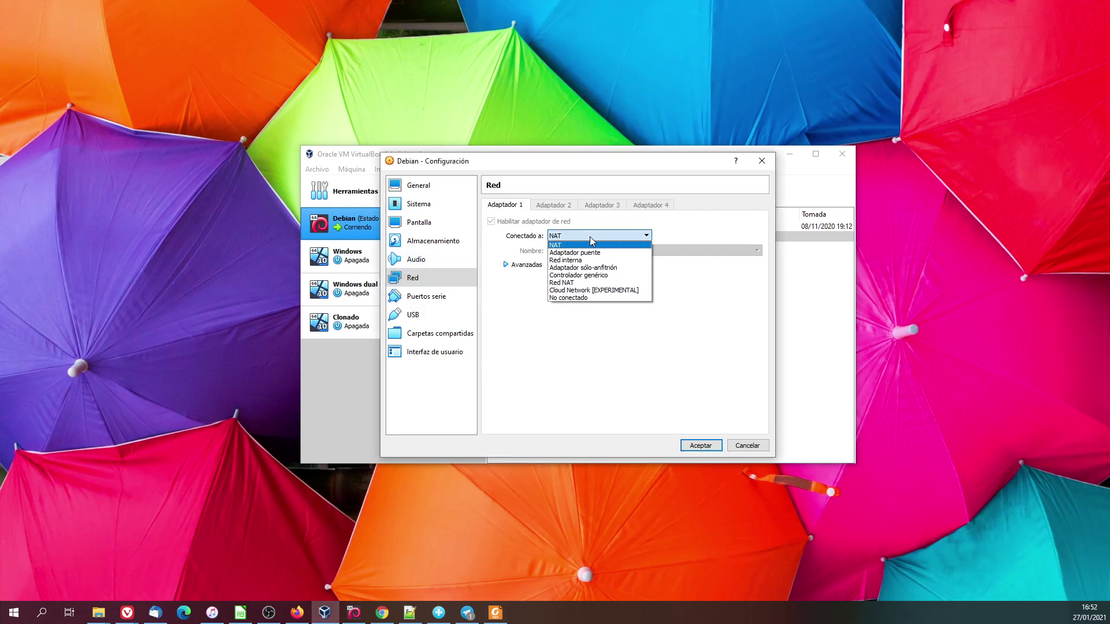
- Set Debian's adapter 1 to No conectado, and return it to NAT
{"action": "left_click", "coordinate": [582, 300]}
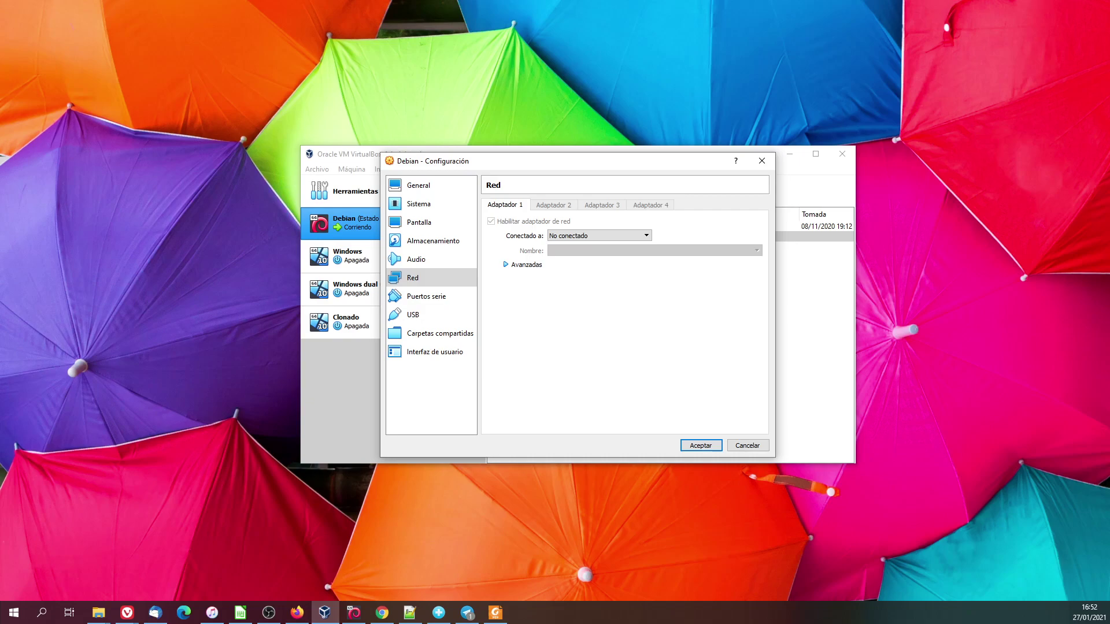
{"action": "left_click", "coordinate": [582, 237]}
{"action": "left_click", "coordinate": [569, 246]}
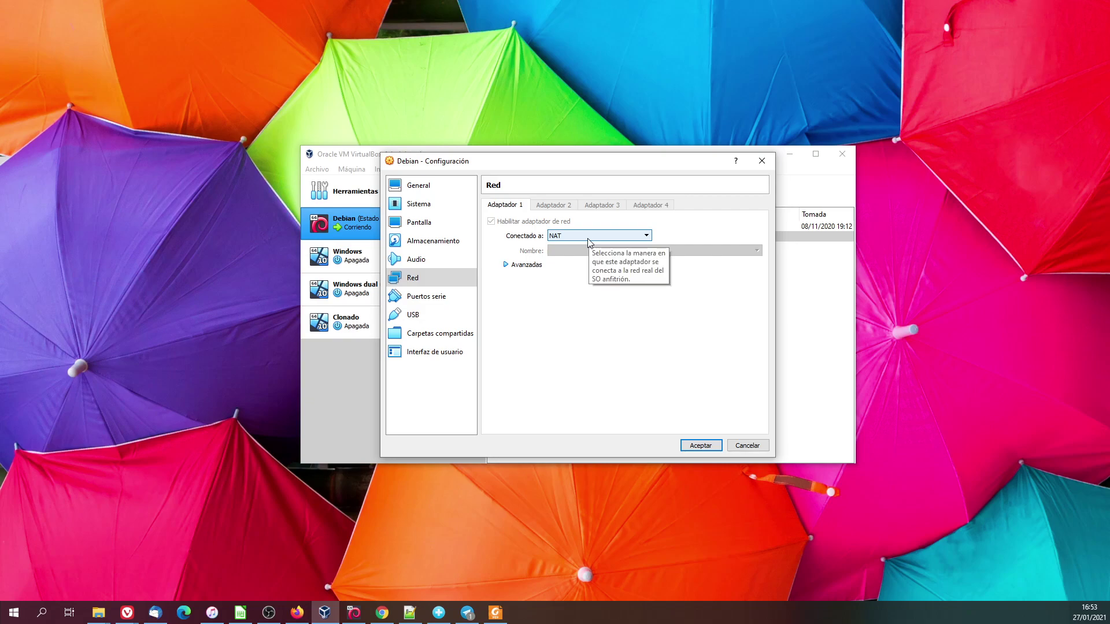
- Switch to the Debian guest's terminal and highlight the enp0s3 IPv4 address with its prefix in the ip address output
{"action": "left_click", "coordinate": [354, 612]}
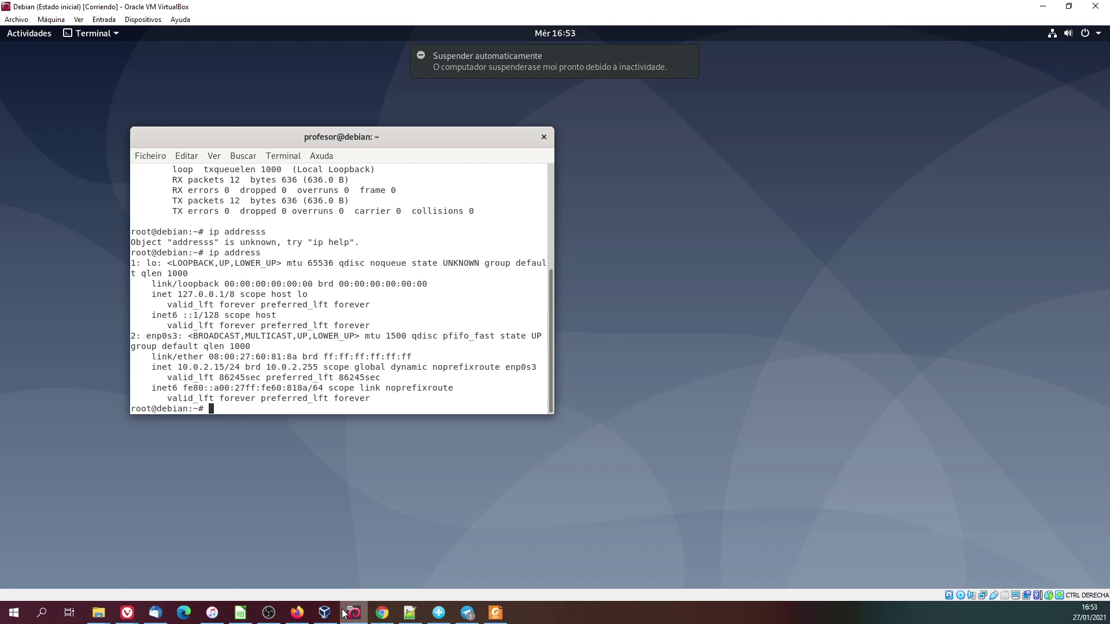
{"action": "mouse_move", "coordinate": [335, 614]}
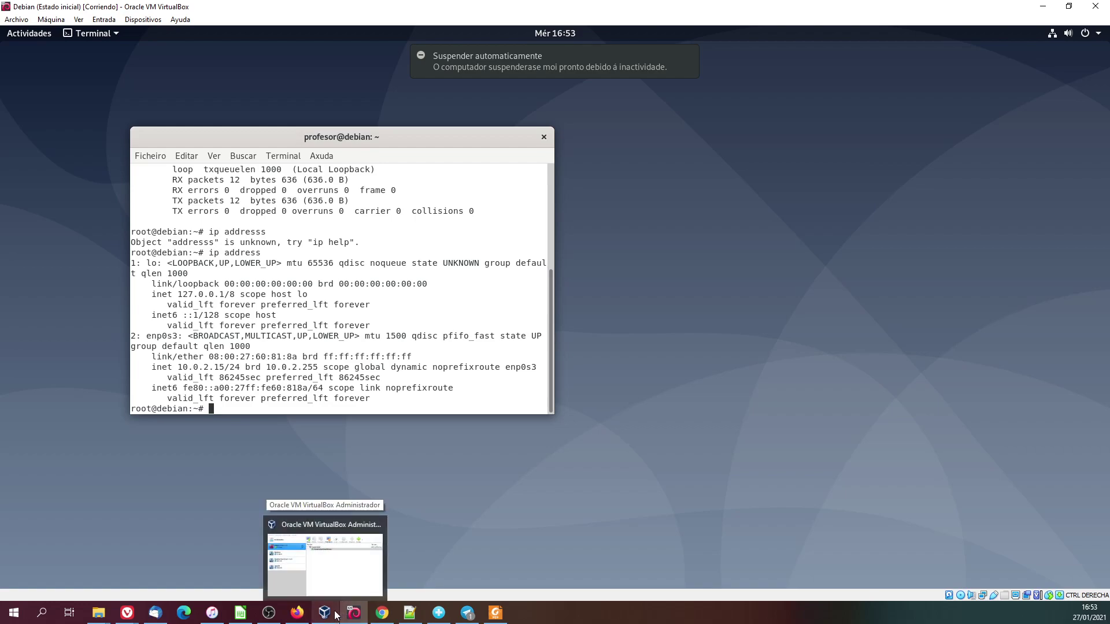
{"action": "left_click", "coordinate": [335, 615]}
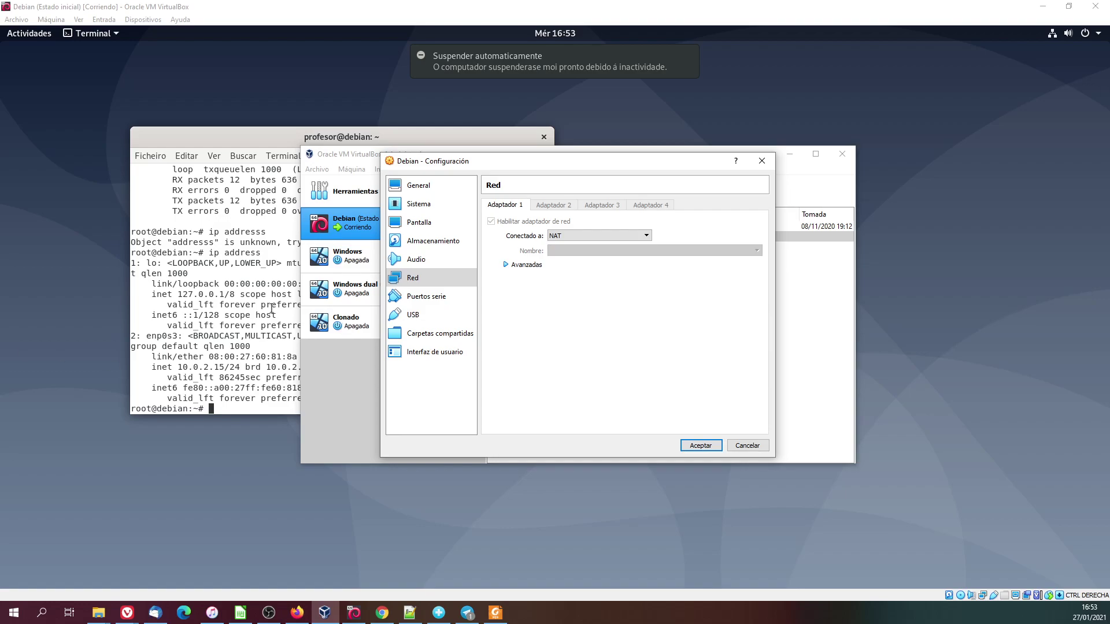
{"action": "left_click", "coordinate": [255, 307]}
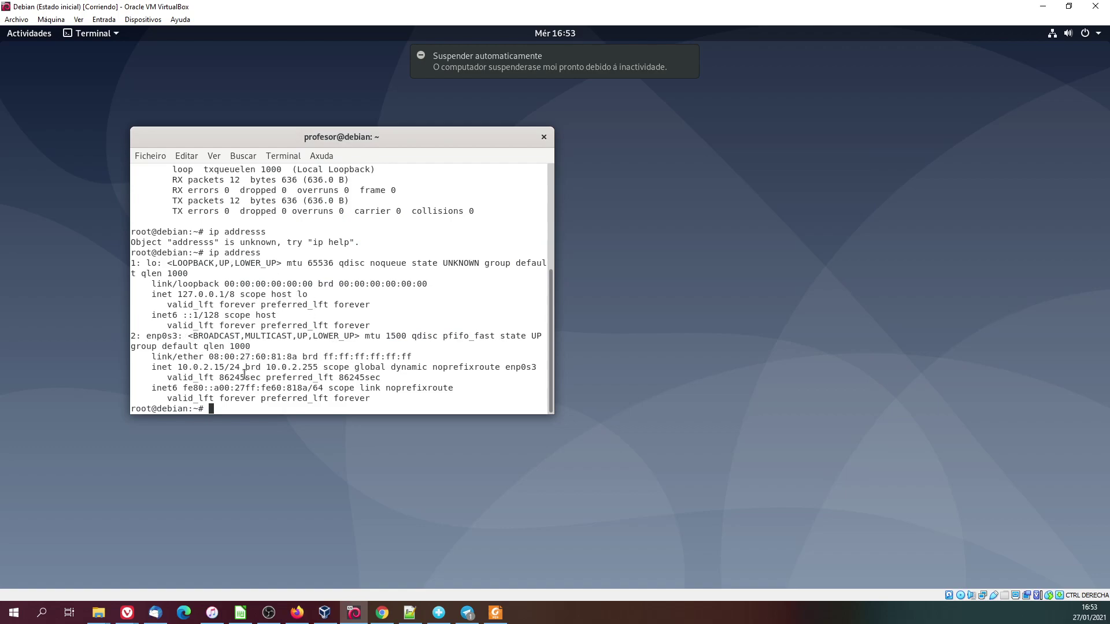
{"action": "left_click_drag", "start_coordinate": [180, 366], "coordinate": [245, 367]}
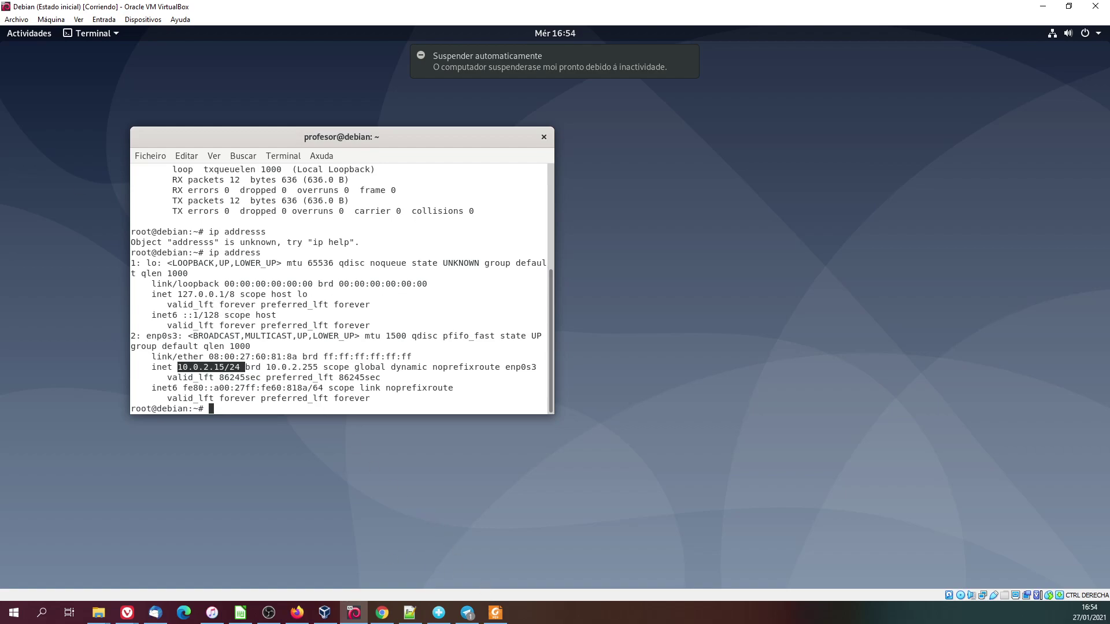
{"action": "left_click", "coordinate": [268, 612]}
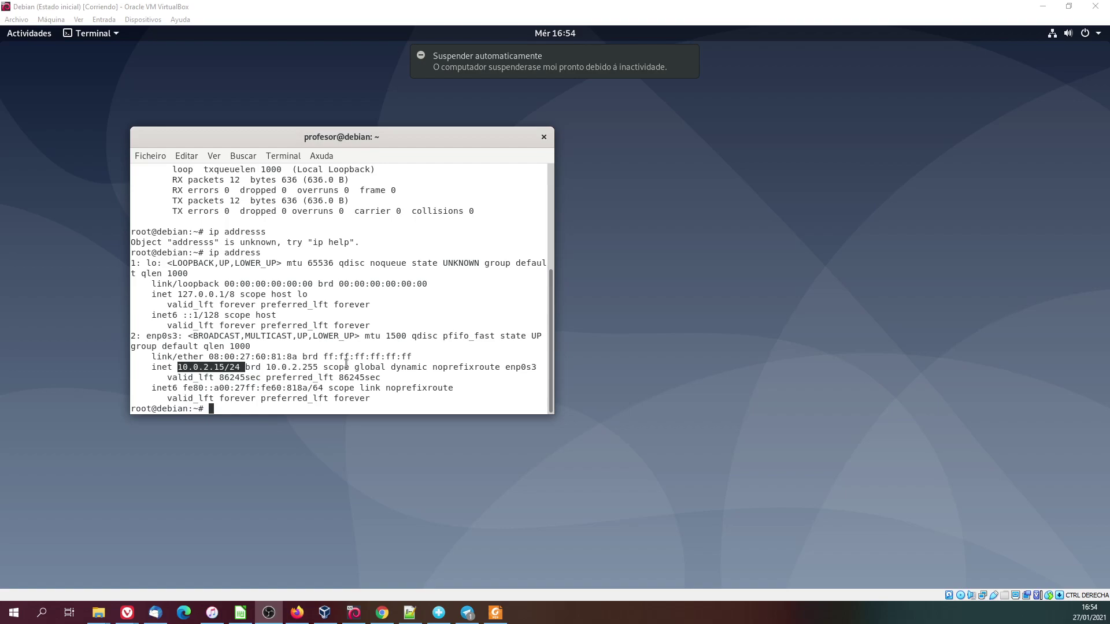
- Open the Debian guest's wired connection settings and review its connection details and IPv4 configuration
{"action": "left_click", "coordinate": [1052, 35]}
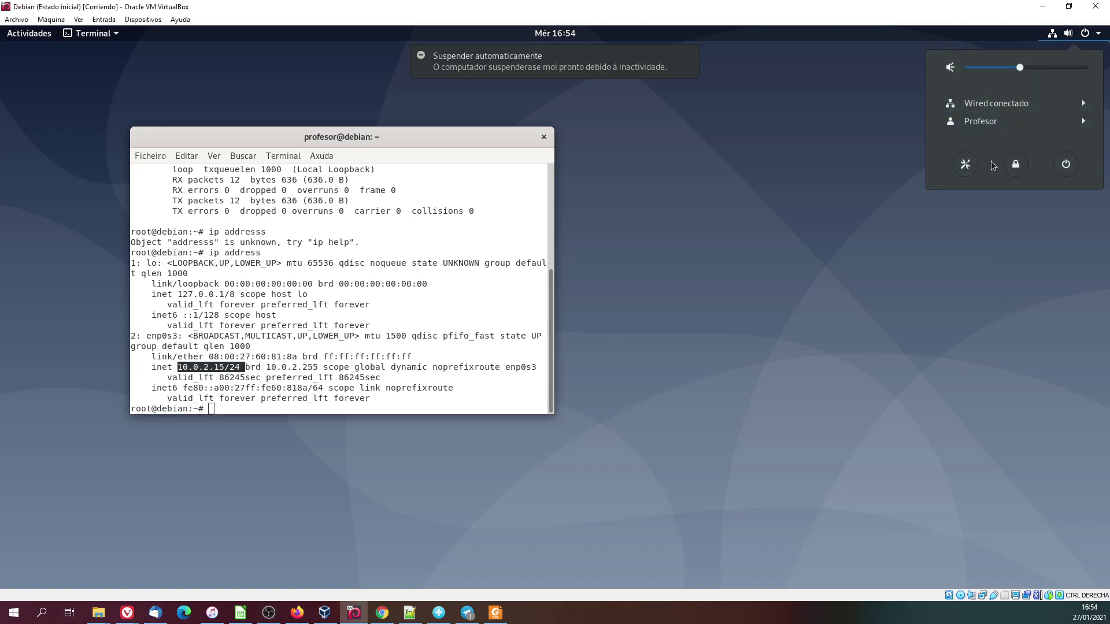
{"action": "left_click", "coordinate": [991, 104]}
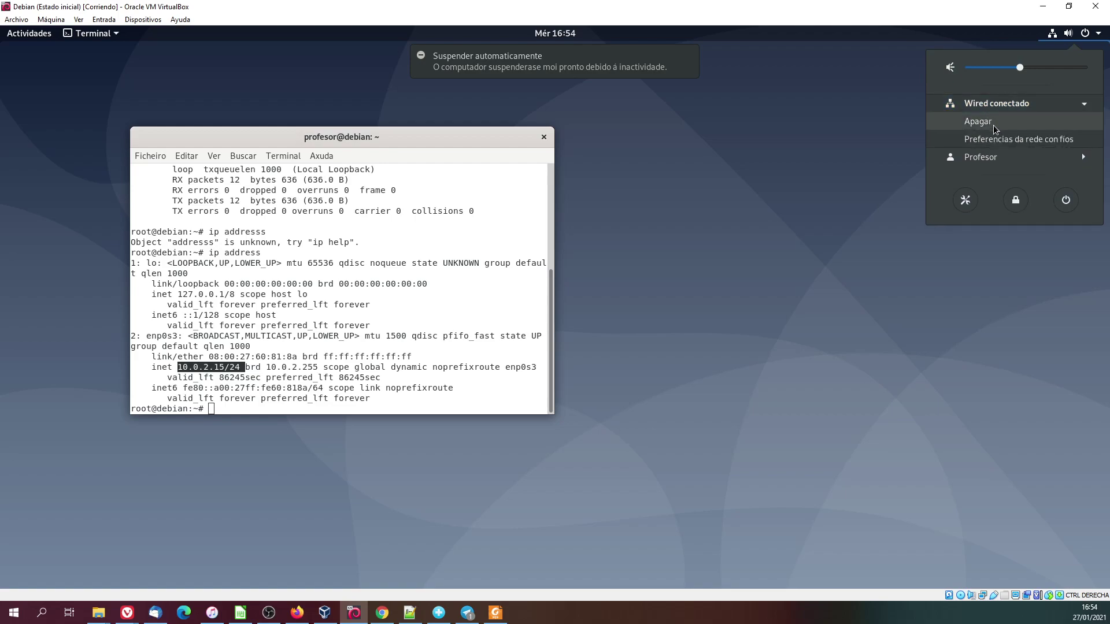
{"action": "left_click", "coordinate": [997, 139]}
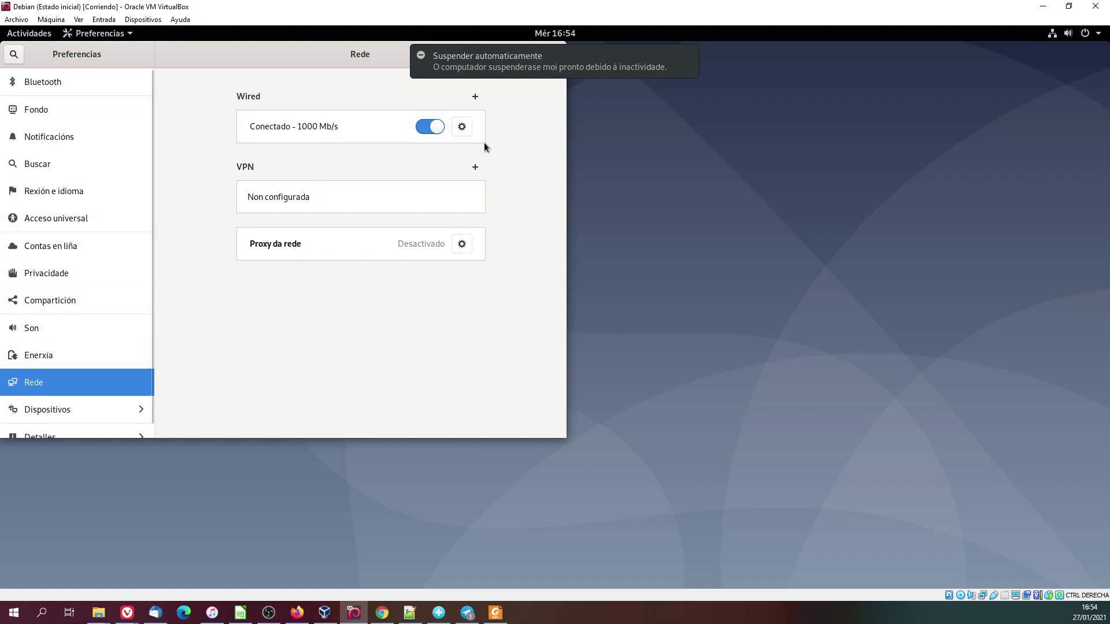
{"action": "left_click", "coordinate": [460, 128]}
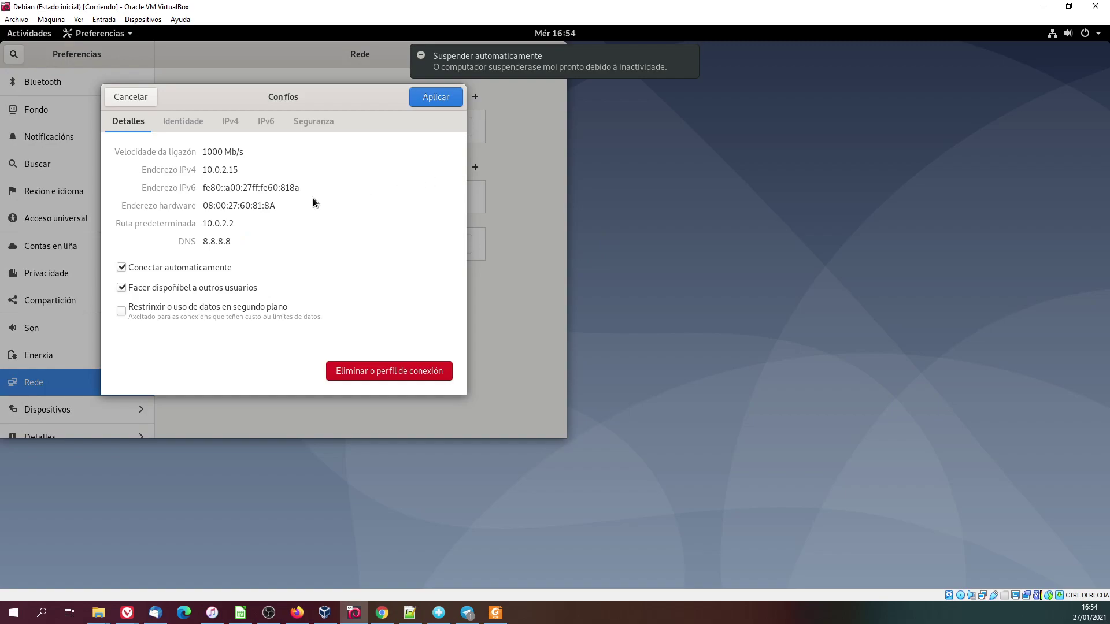
{"action": "left_click", "coordinate": [183, 122]}
{"action": "left_click", "coordinate": [235, 124]}
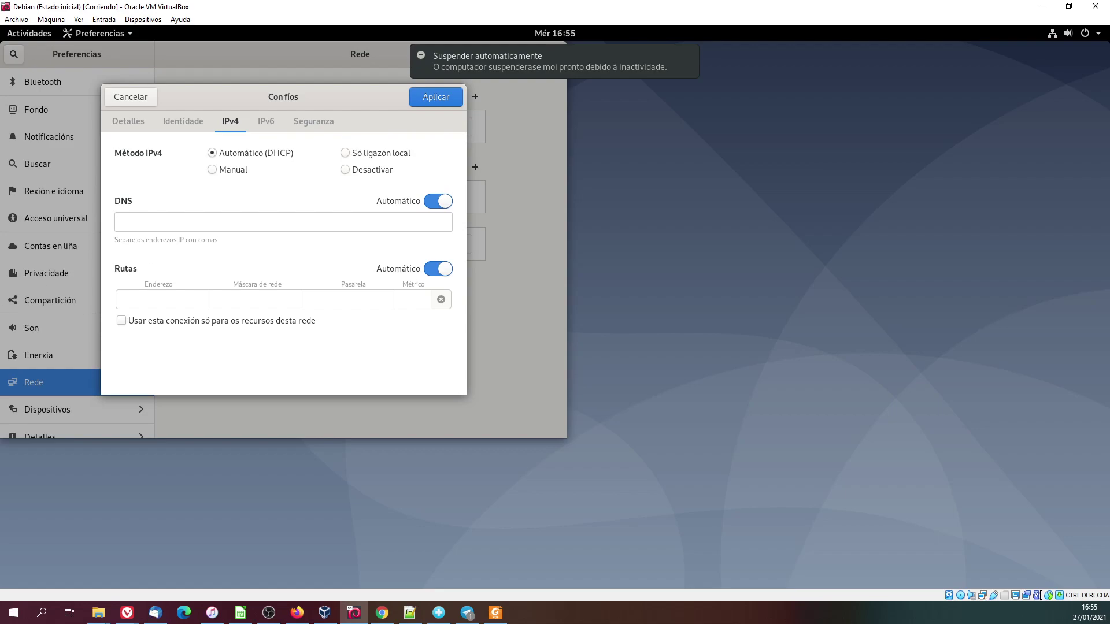
{"action": "key", "text": "alt+Tab"}
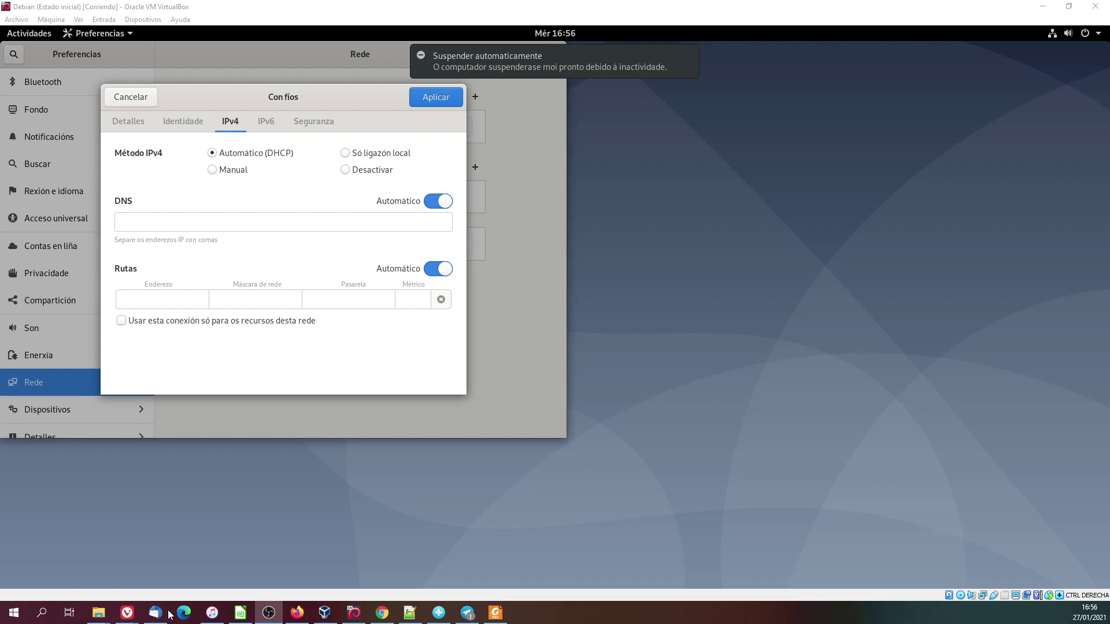
- Switch to the VirtualBox manager, try attaching Debian's adapter 1 to Red NAT, and discard the change
{"action": "left_click", "coordinate": [325, 613]}
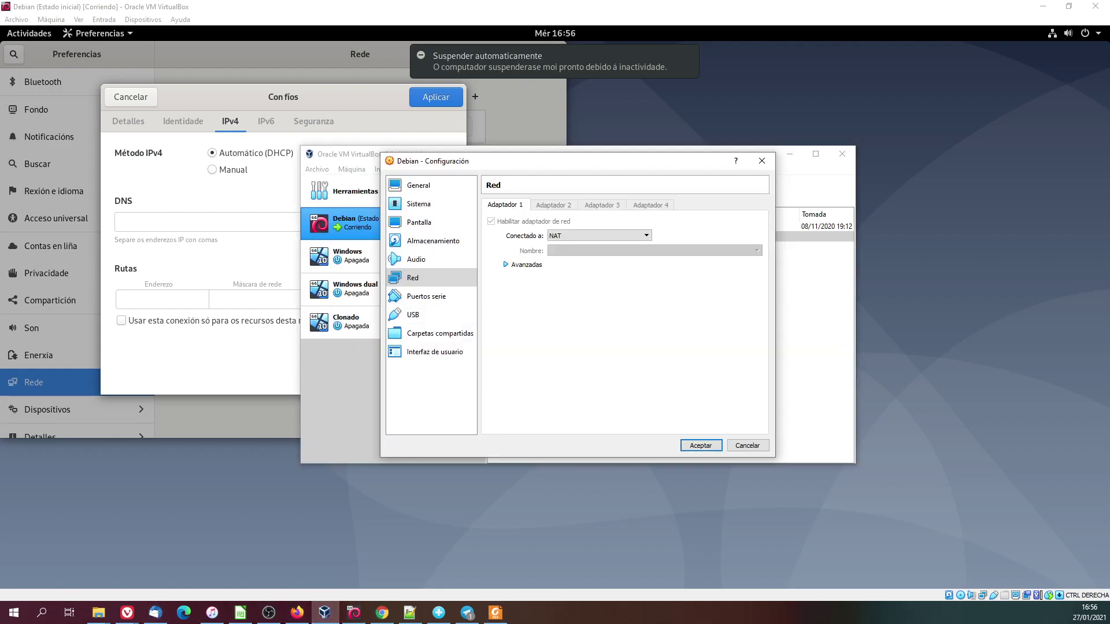
{"action": "left_click", "coordinate": [567, 236]}
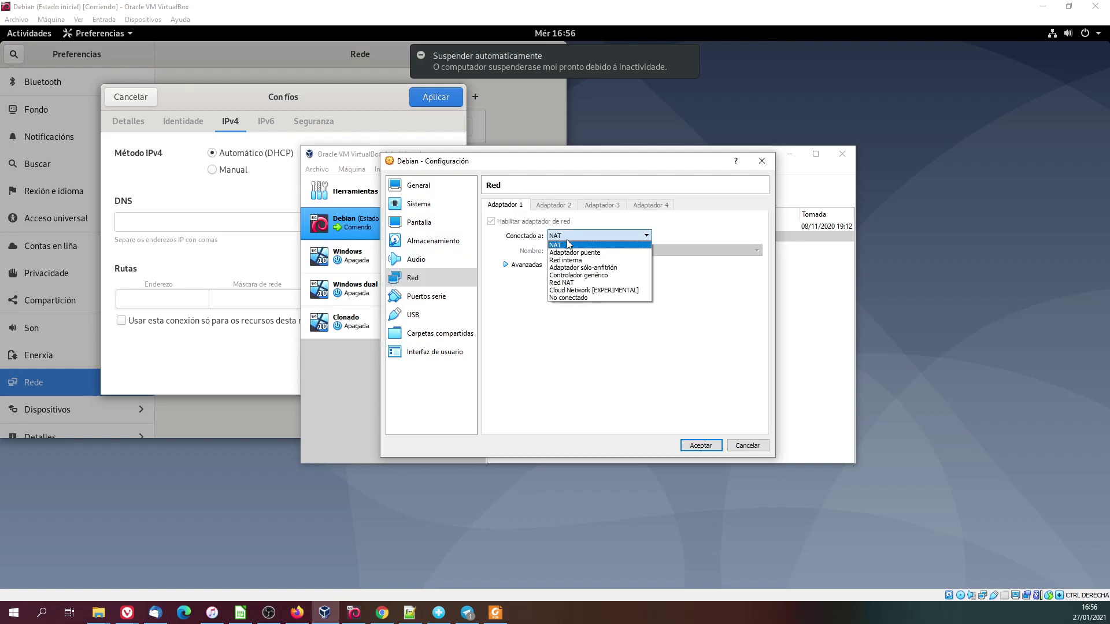
{"action": "left_click", "coordinate": [567, 282]}
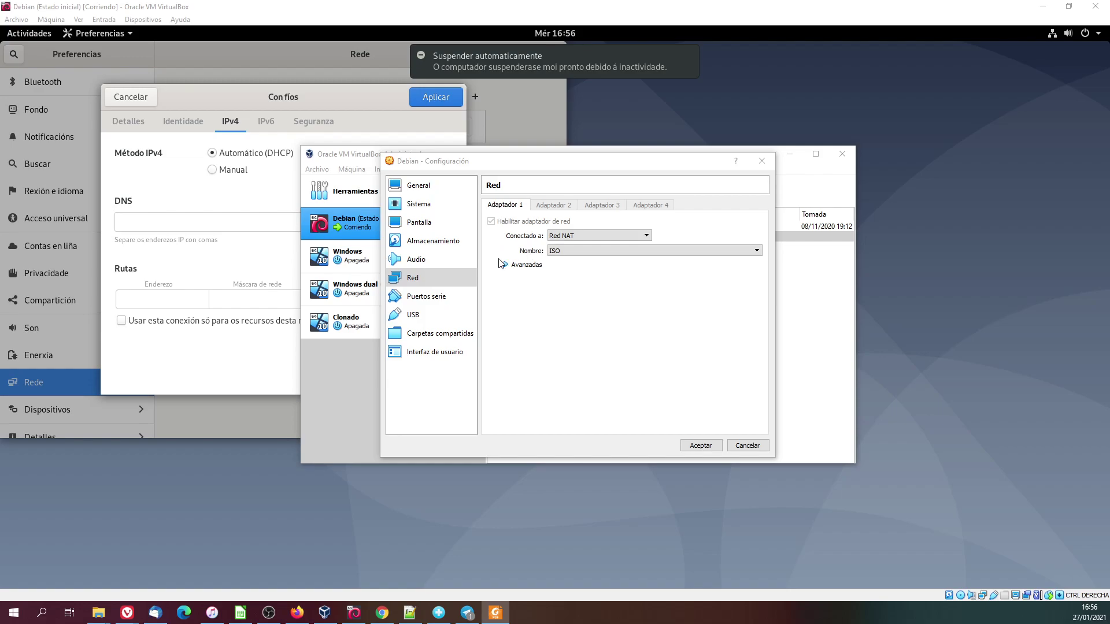
{"action": "left_click", "coordinate": [734, 445]}
- Examine the ISO NAT network's name, CIDR range and options in VirtualBox's global network preferences, and leave without saving
{"action": "left_click", "coordinate": [316, 168]}
{"action": "left_click", "coordinate": [338, 186]}
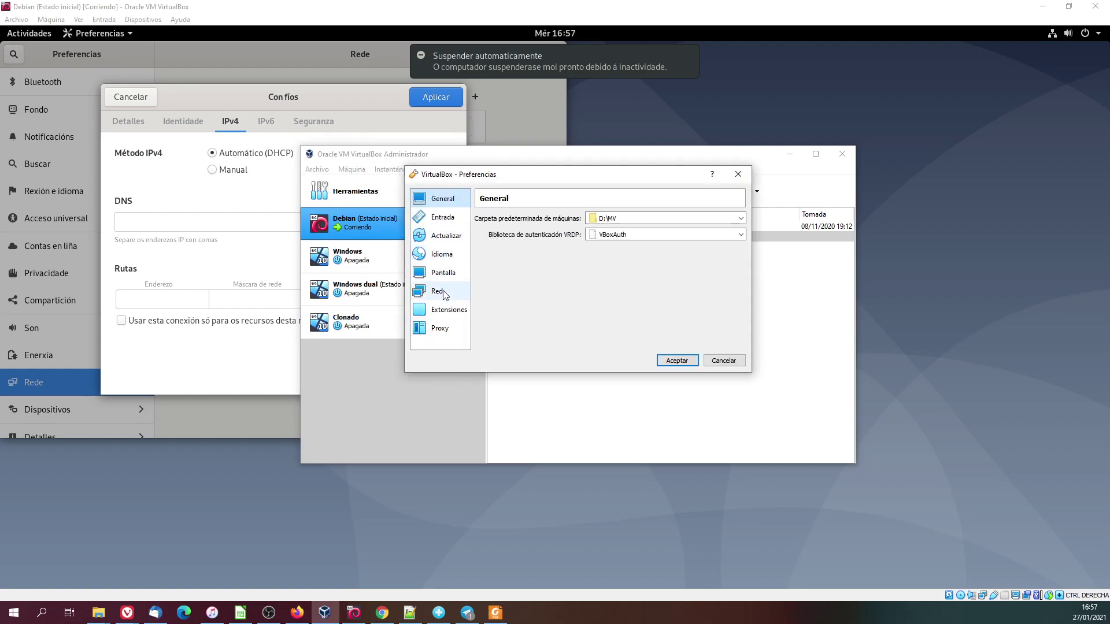
{"action": "left_click", "coordinate": [443, 291]}
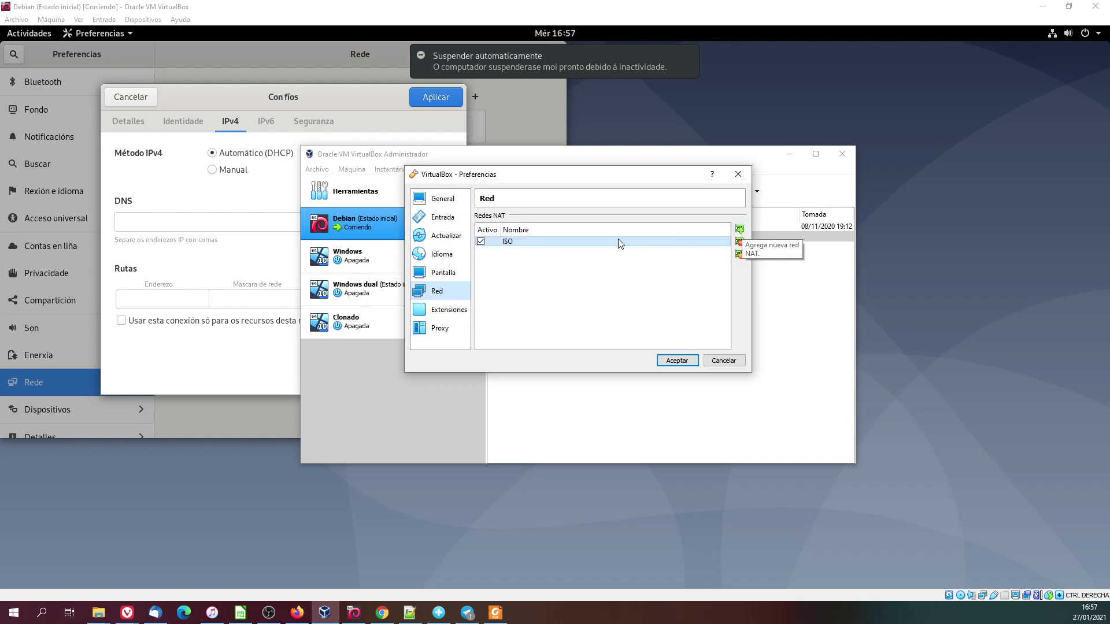
{"action": "mouse_move", "coordinate": [553, 243]}
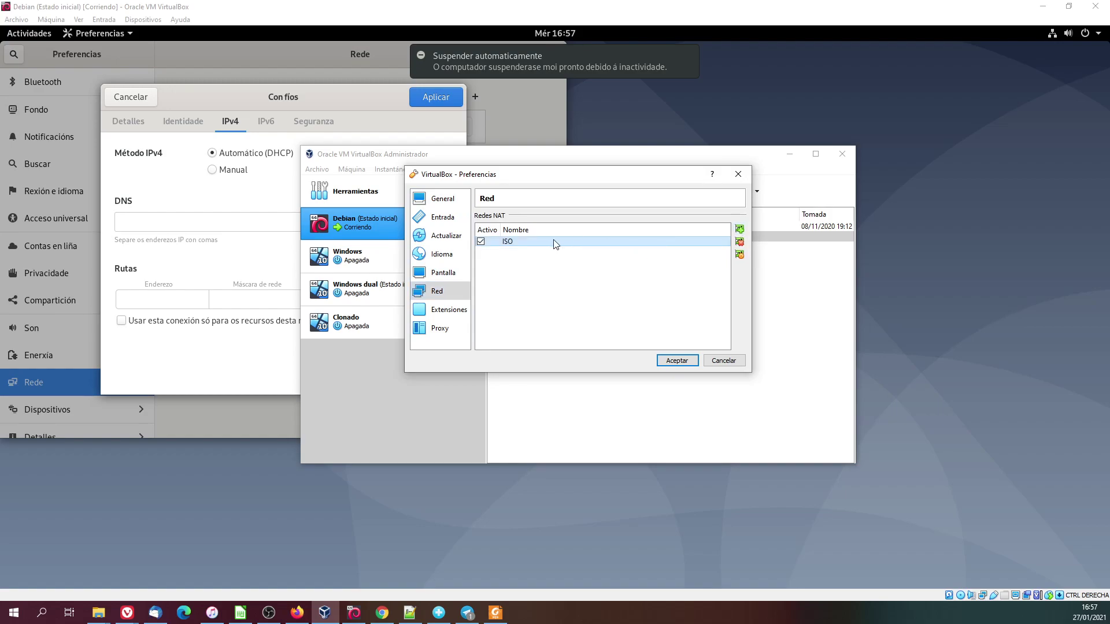
{"action": "double_click", "coordinate": [554, 242]}
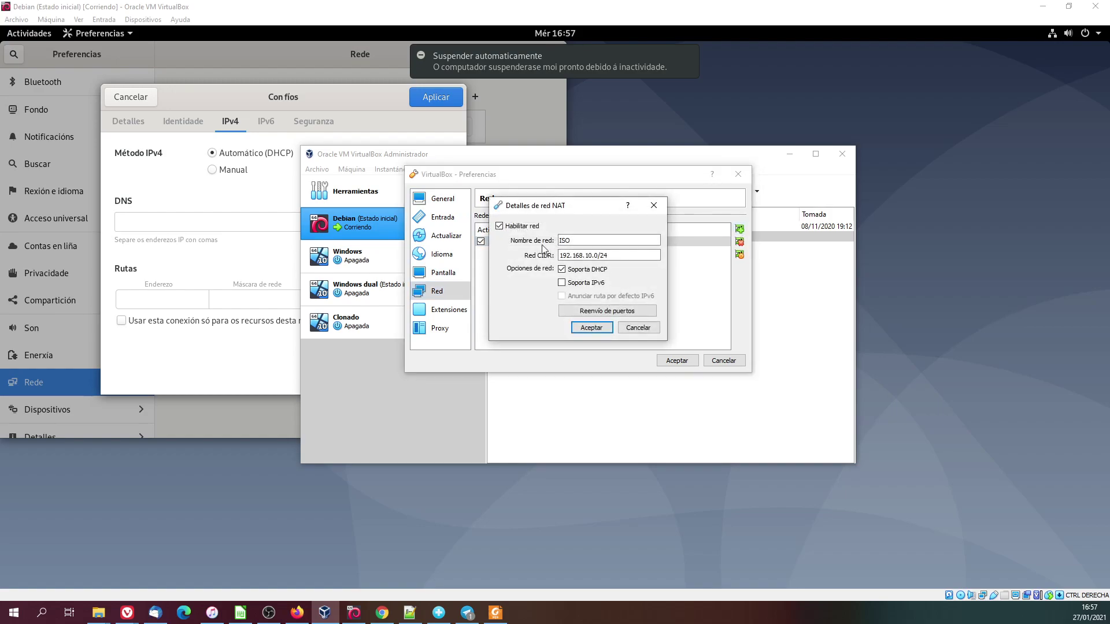
{"action": "left_click", "coordinate": [633, 255]}
{"action": "triple_click", "coordinate": [578, 256]}
{"action": "left_click", "coordinate": [608, 255]}
{"action": "left_click", "coordinate": [640, 329]}
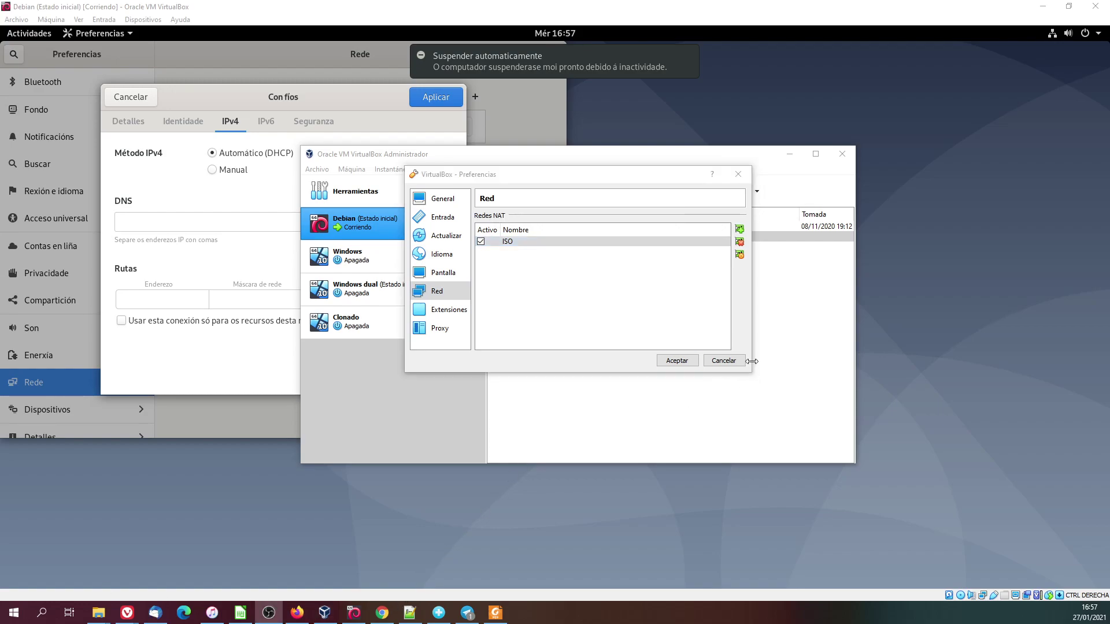
{"action": "left_click", "coordinate": [725, 360]}
- Attach Debian's adapter 1 to Adaptador puente on the Realtek PCIe GBE Family Controller, check its advanced options, and save the settings
{"action": "left_click", "coordinate": [666, 189]}
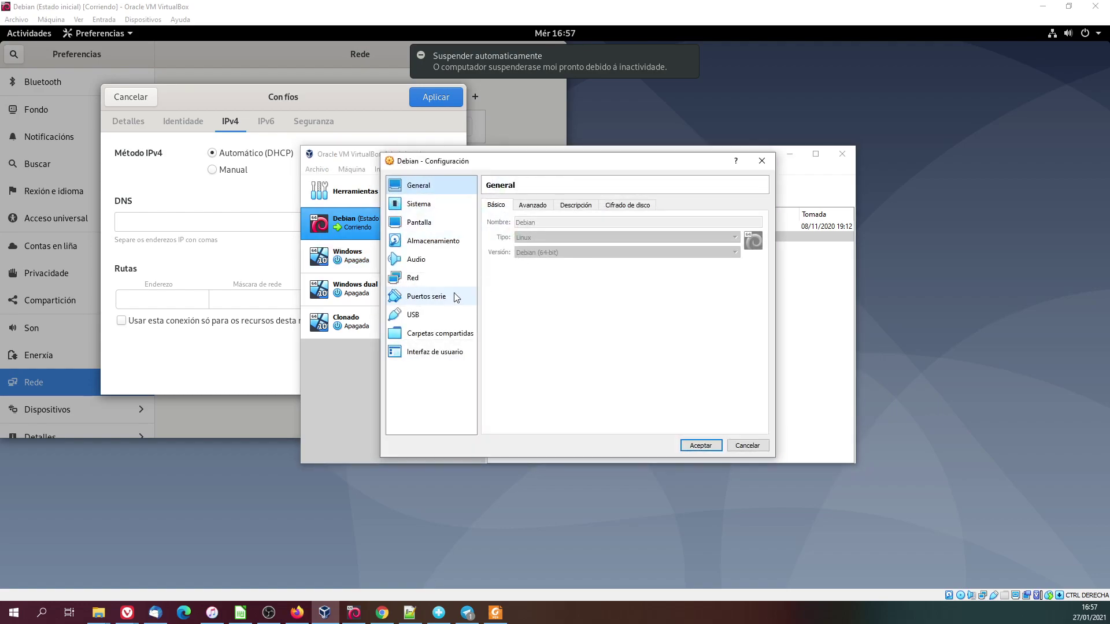
{"action": "left_click", "coordinate": [420, 280]}
{"action": "left_click", "coordinate": [606, 236]}
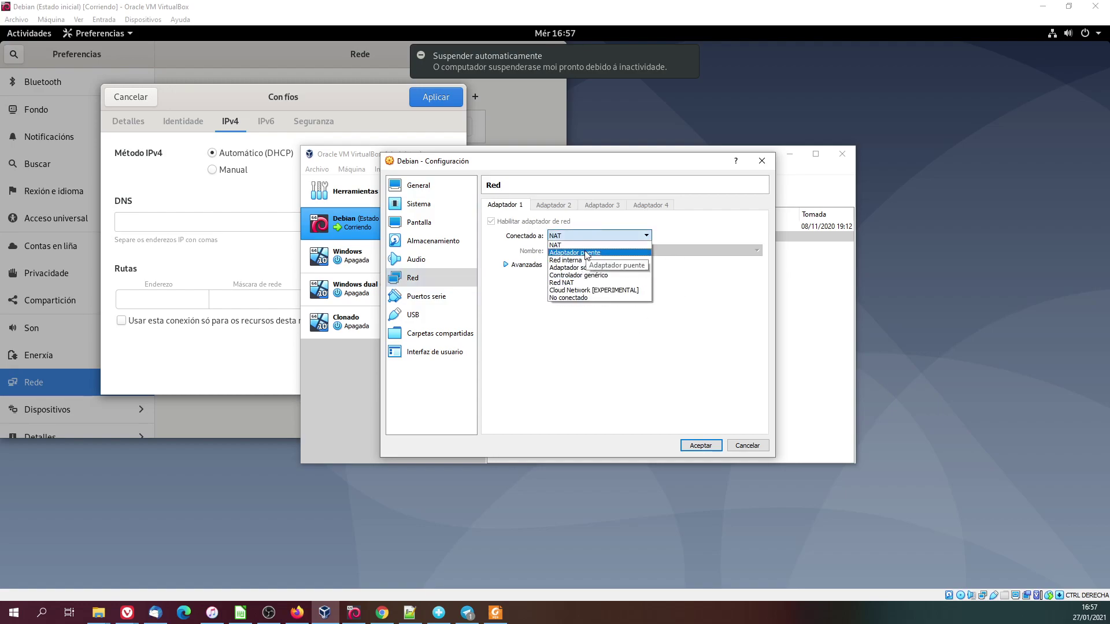
{"action": "left_click", "coordinate": [586, 253]}
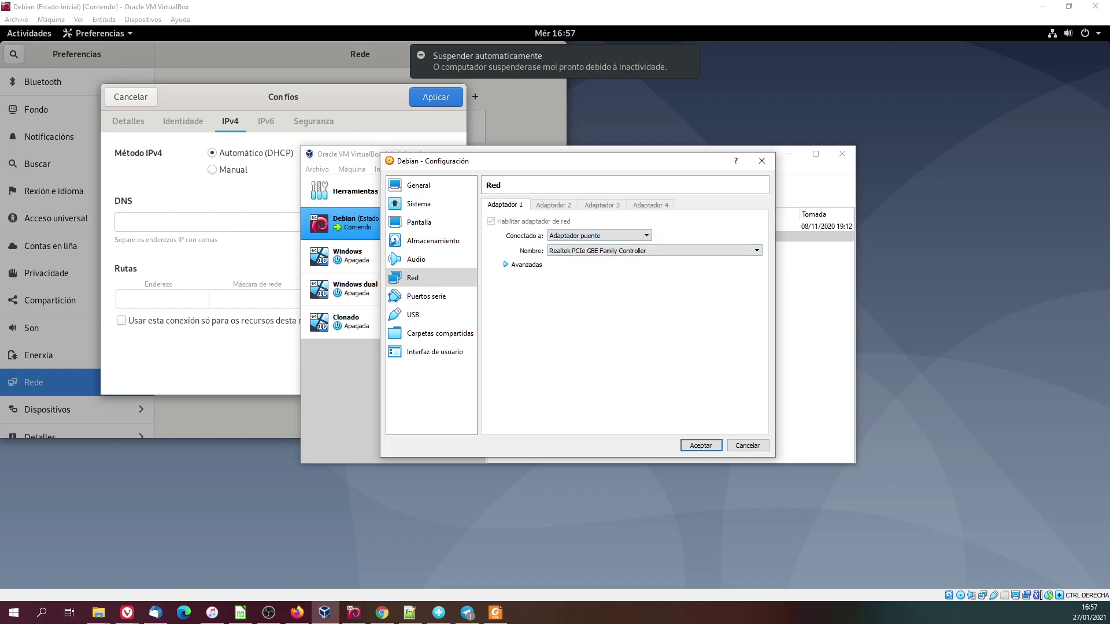
{"action": "key", "text": "alt+Tab"}
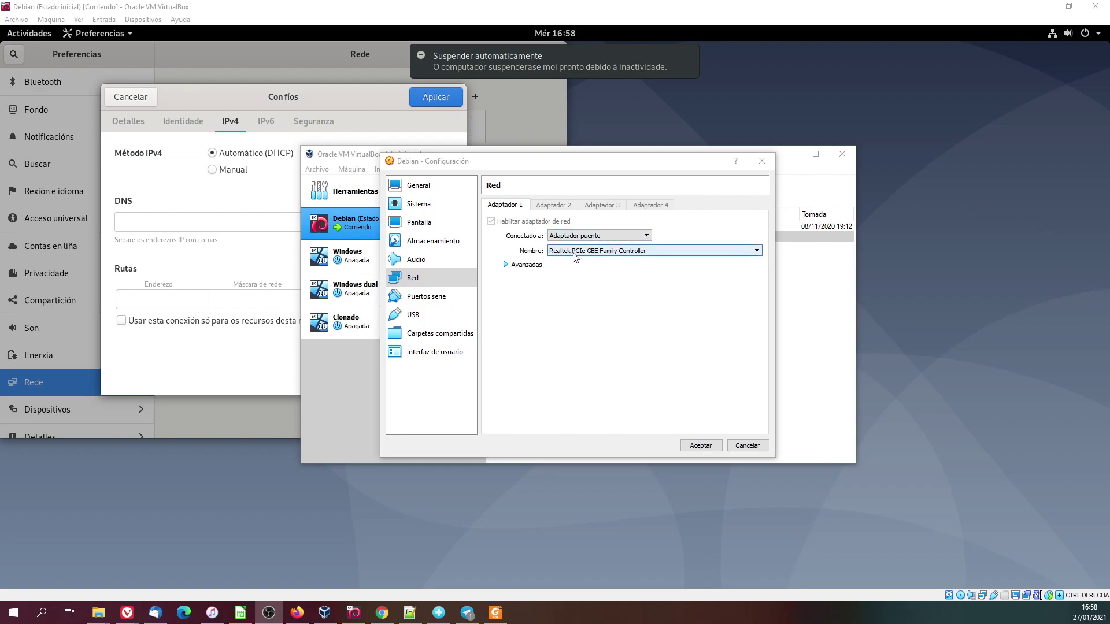
{"action": "left_click", "coordinate": [530, 267]}
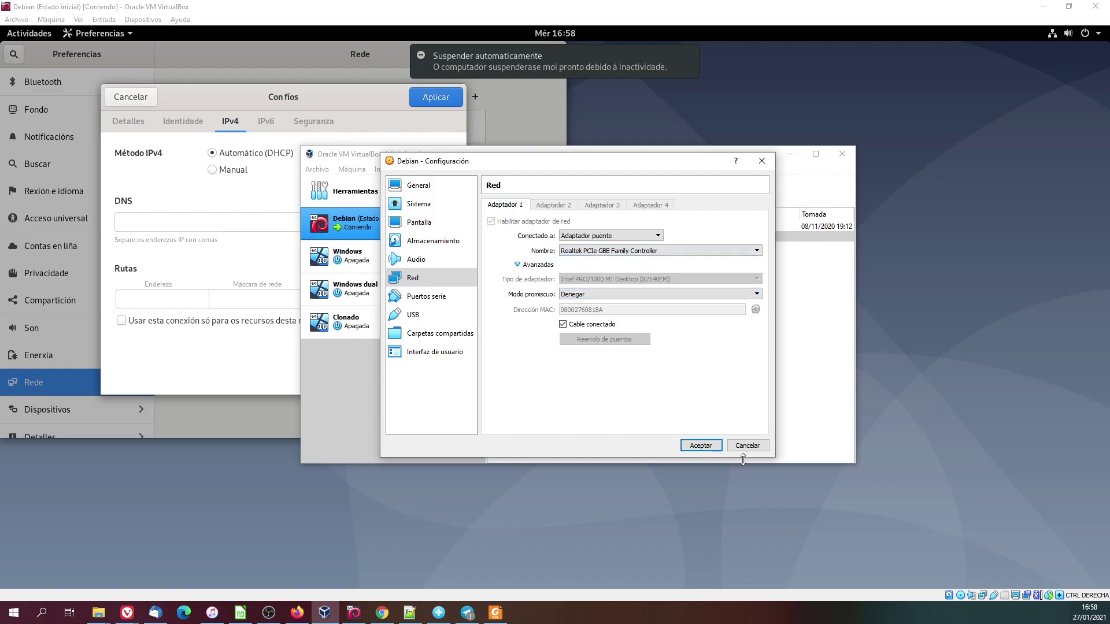
{"action": "left_click", "coordinate": [685, 443]}
- Attach adapter 1 of the Windows dual machine to Adaptador puente and expand its advanced options
{"action": "left_click", "coordinate": [422, 291]}
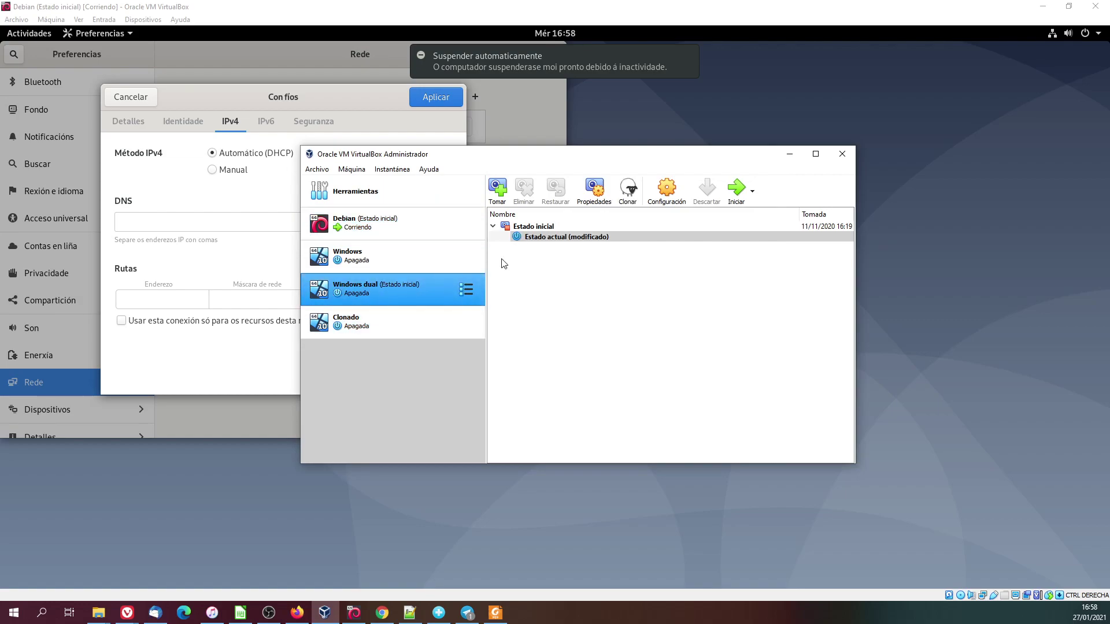
{"action": "key", "text": "ctrl+s"}
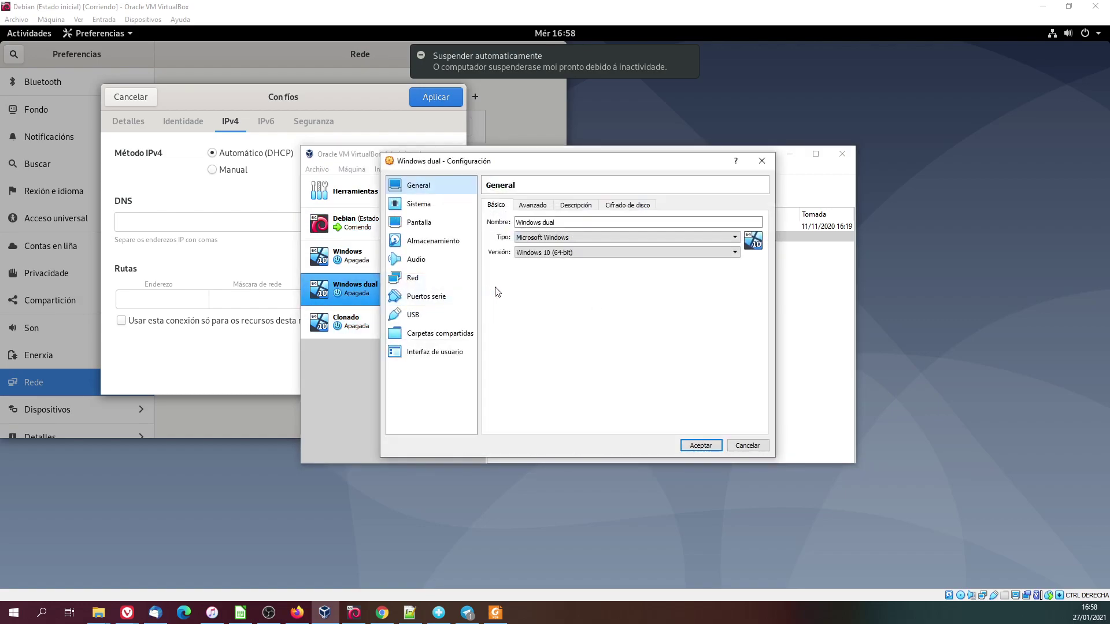
{"action": "left_click", "coordinate": [414, 278]}
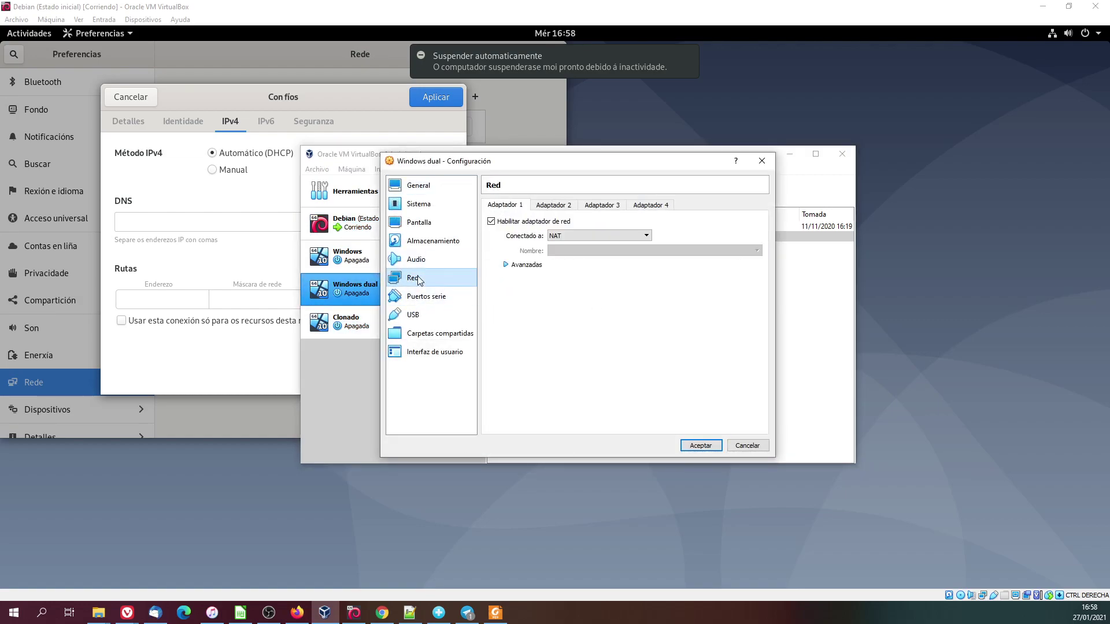
{"action": "left_click", "coordinate": [550, 235]}
{"action": "left_click", "coordinate": [578, 253]}
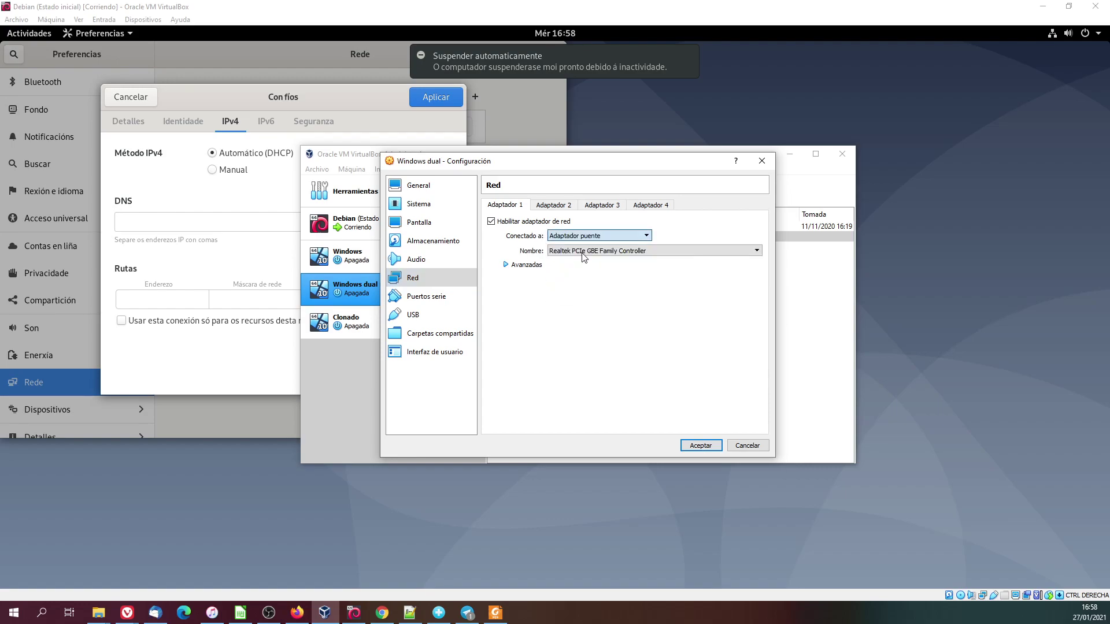
{"action": "left_click", "coordinate": [518, 265]}
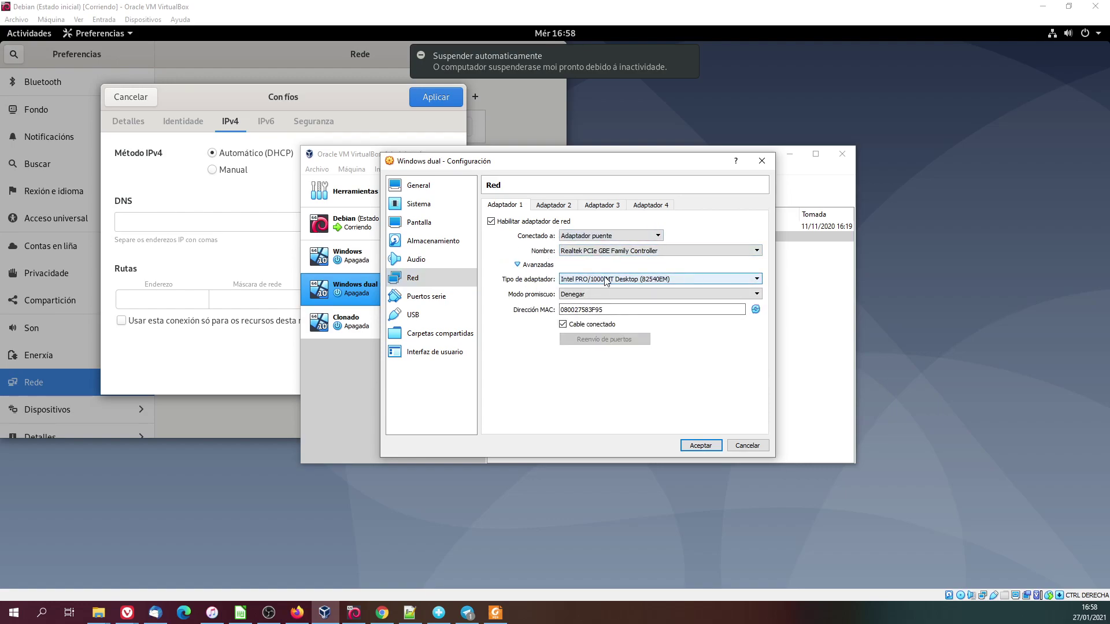
- Review the adapter type and the available promiscuous mode options for the bridged adapter without changing them
{"action": "left_click", "coordinate": [602, 280]}
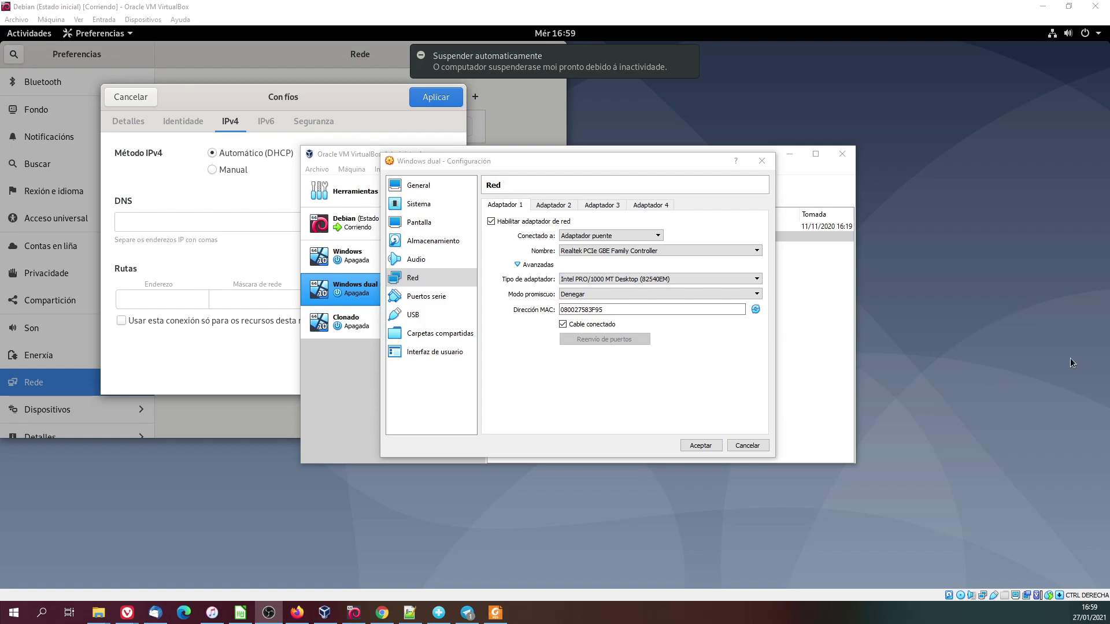
{"action": "left_click", "coordinate": [756, 294]}
{"action": "left_click", "coordinate": [756, 294]}
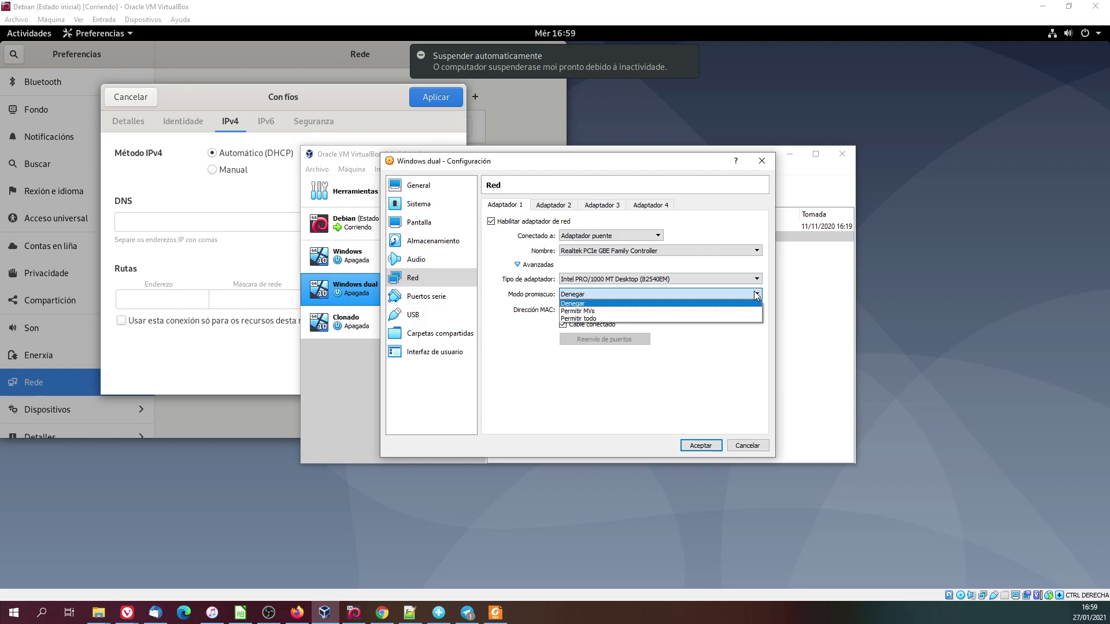
{"action": "left_click", "coordinate": [492, 315]}
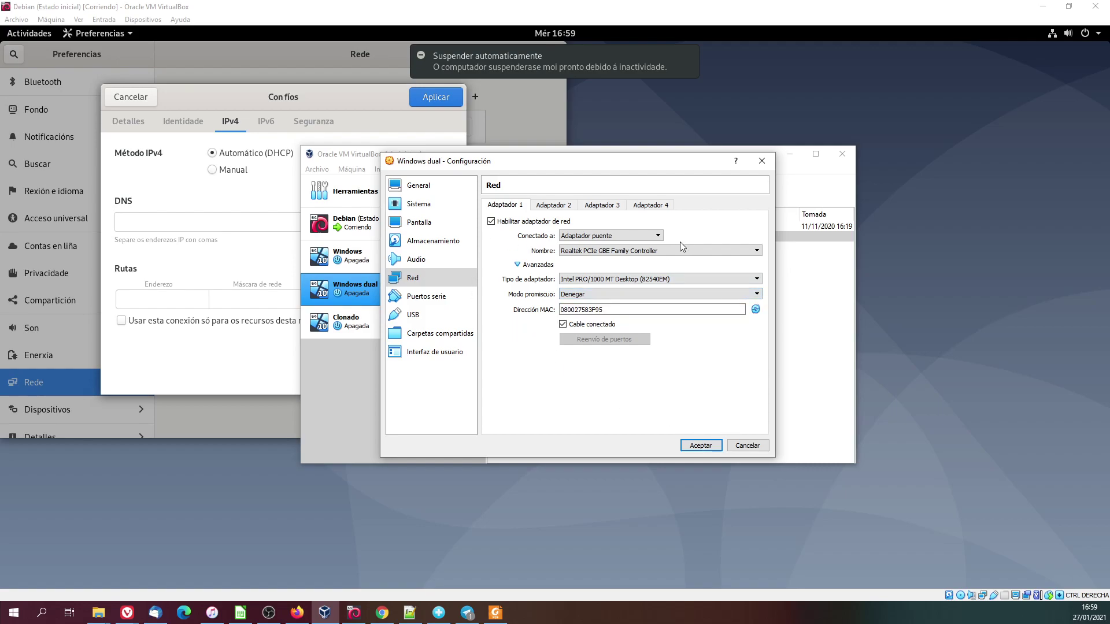
- Attach the Windows dual adapter 1 to Red interna and review its network name and promiscuous mode, choosing Denegar
{"action": "left_click", "coordinate": [640, 237]}
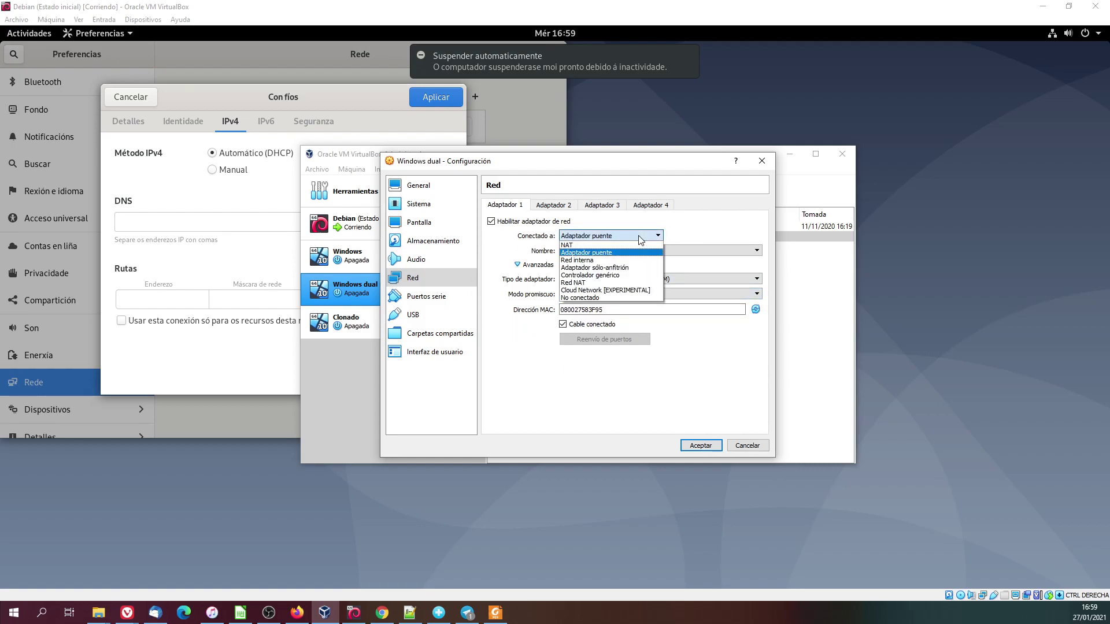
{"action": "left_click", "coordinate": [587, 261]}
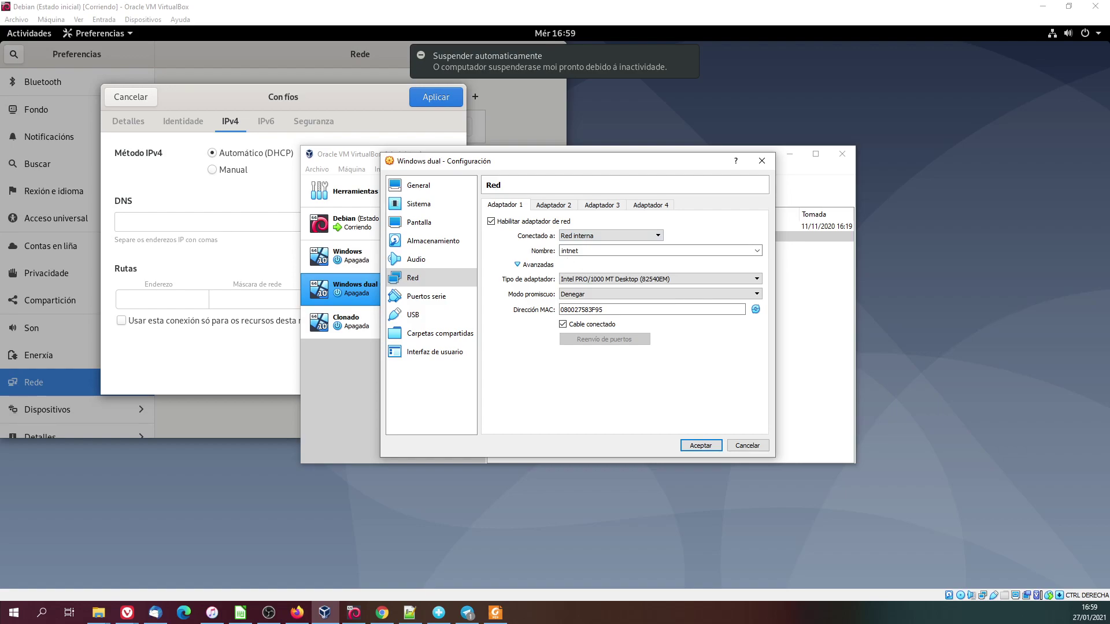
{"action": "key", "text": "alt+Tab"}
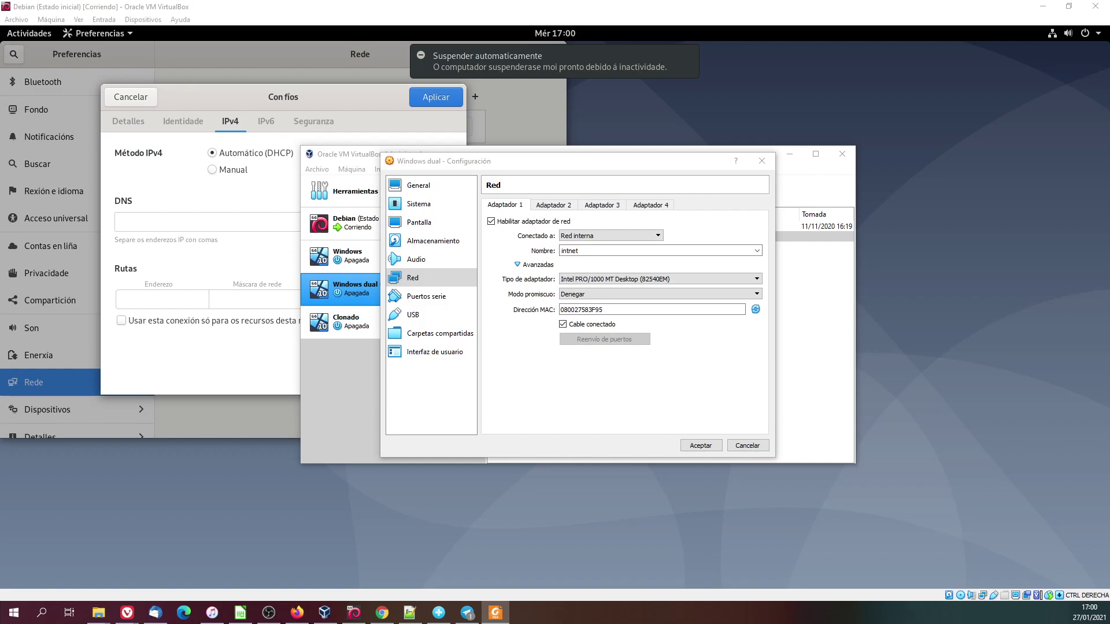
{"action": "left_click", "coordinate": [685, 252]}
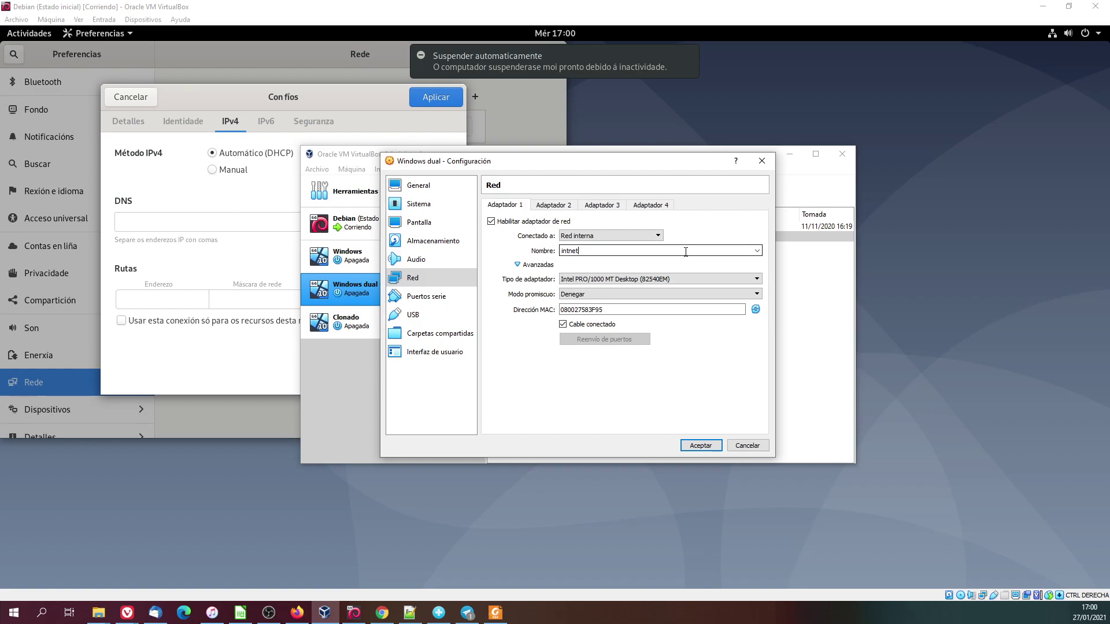
{"action": "left_click", "coordinate": [611, 294]}
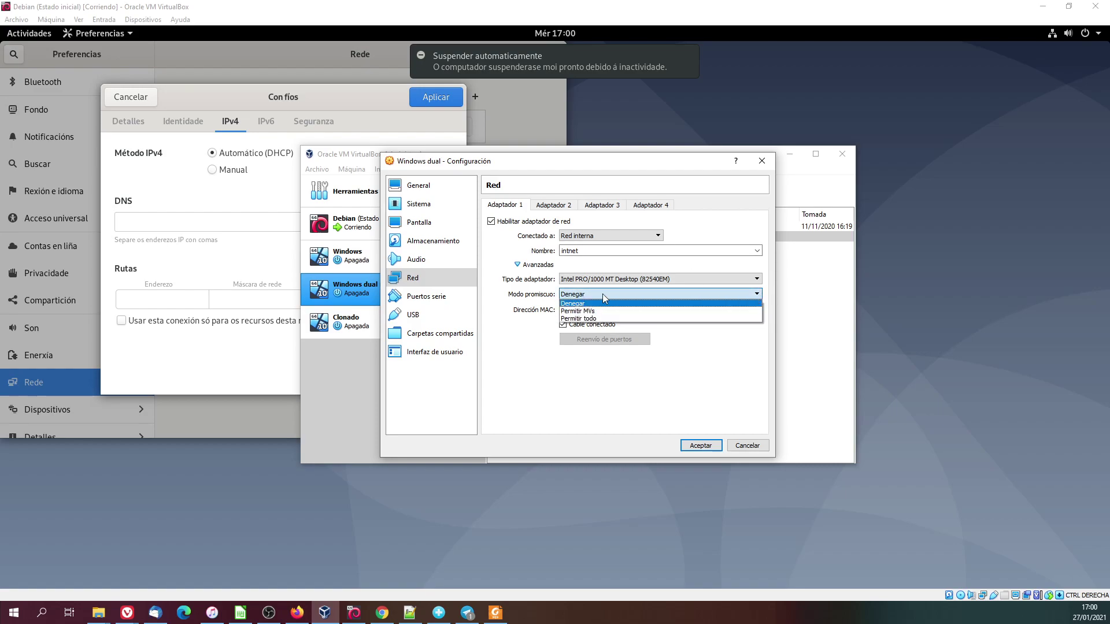
{"action": "left_click", "coordinate": [571, 303]}
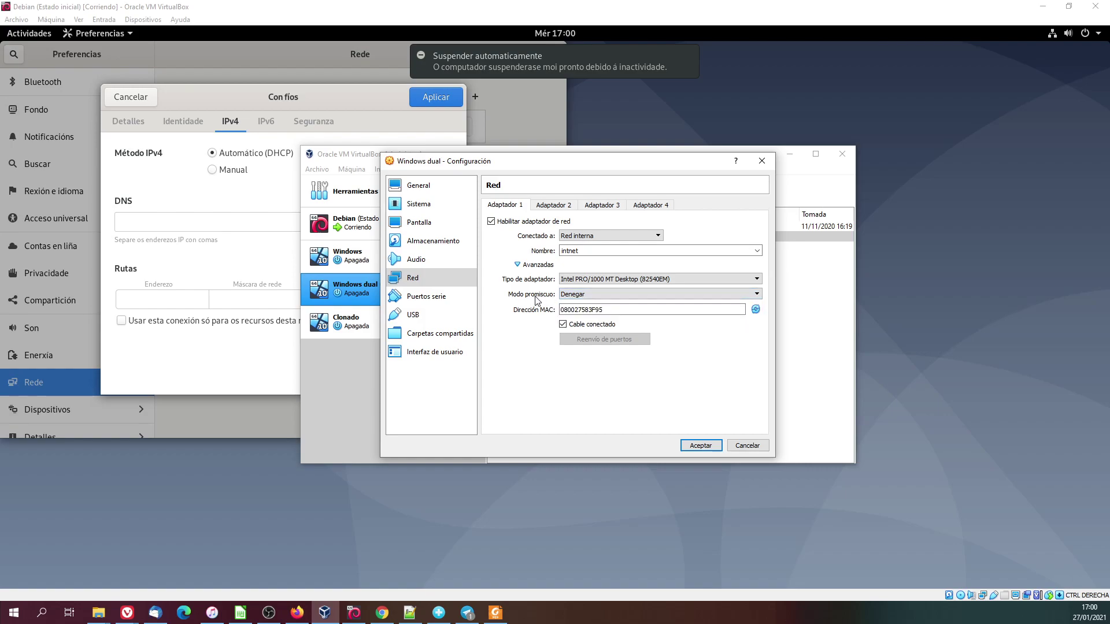
{"action": "key", "text": "alt+Tab"}
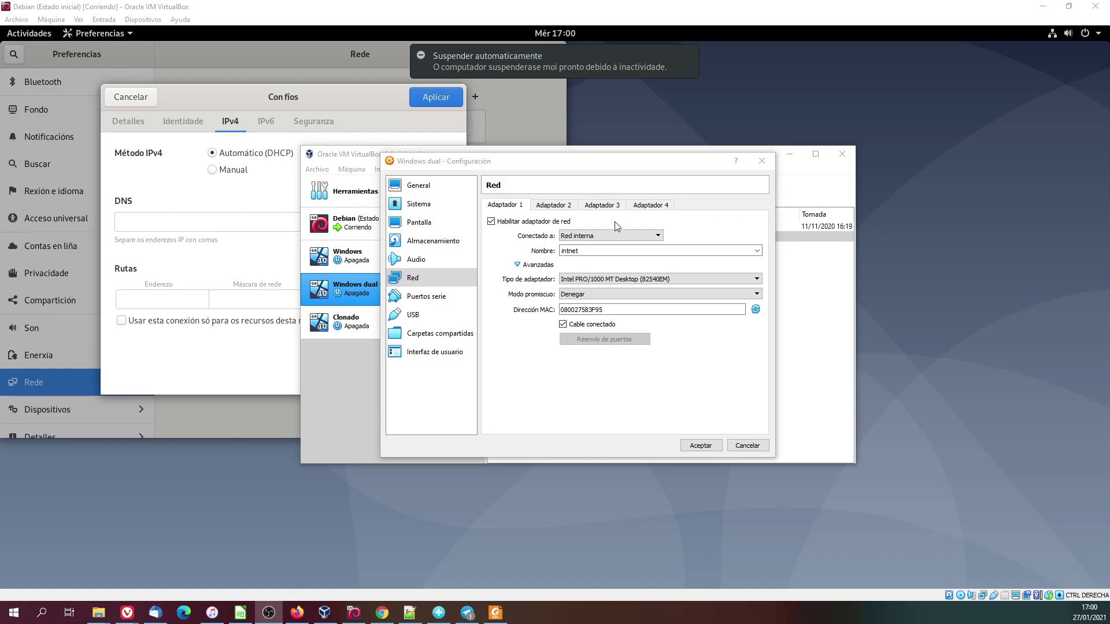
- Try attaching adapter 1 to Adaptador sólo-anfitrión and to Controlador genérico to compare their options
{"action": "left_click", "coordinate": [617, 236]}
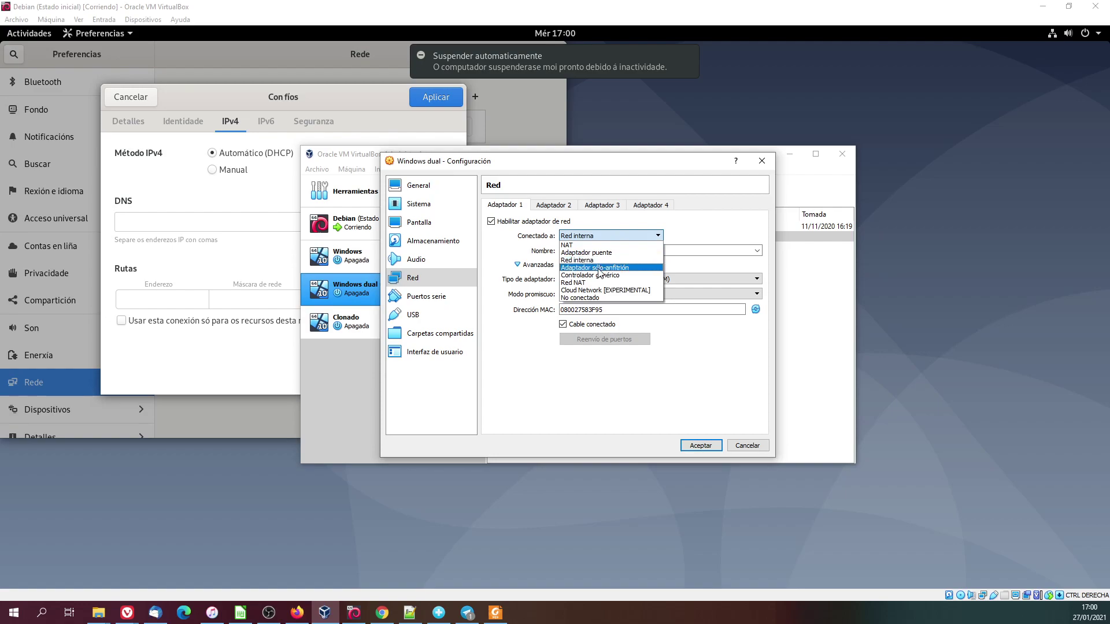
{"action": "left_click", "coordinate": [578, 267]}
{"action": "key", "text": "alt+Tab"}
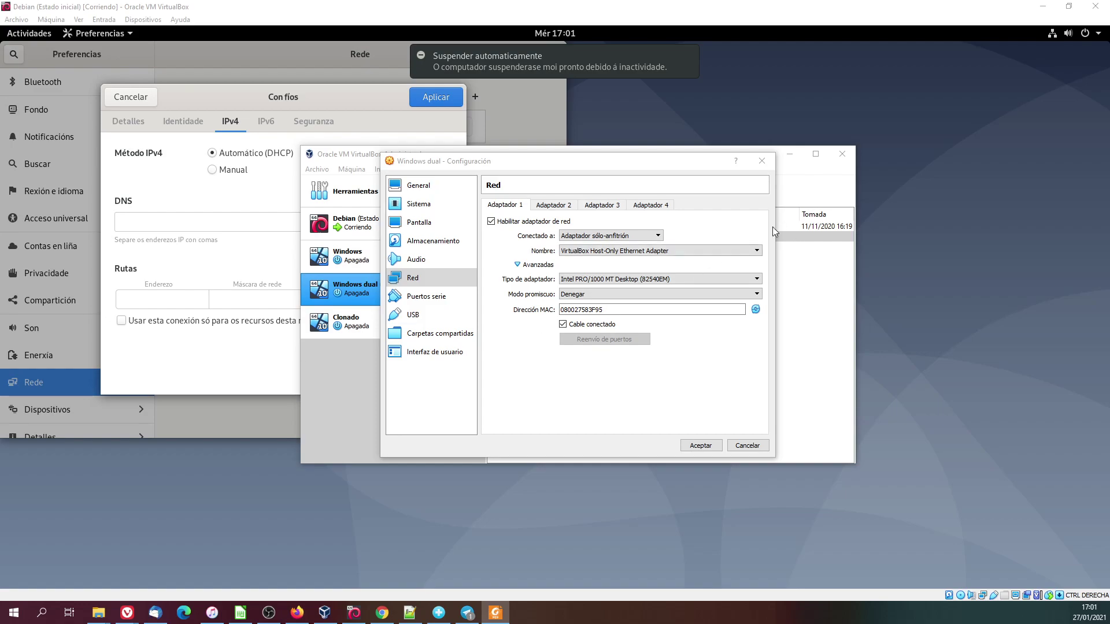
{"action": "left_click", "coordinate": [653, 236]}
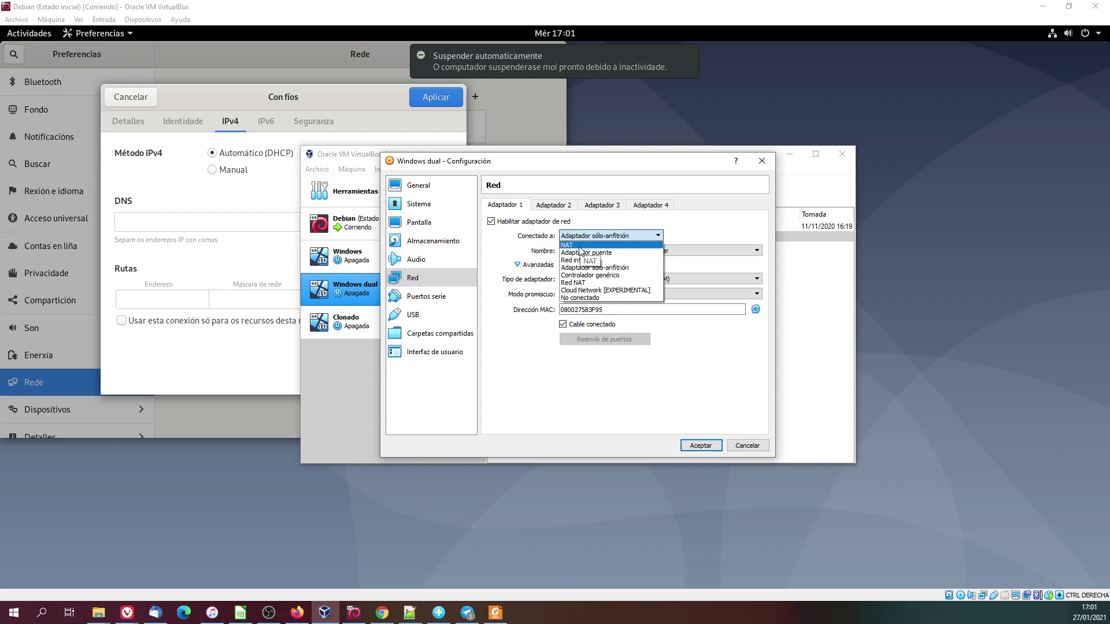
{"action": "left_click", "coordinate": [593, 275]}
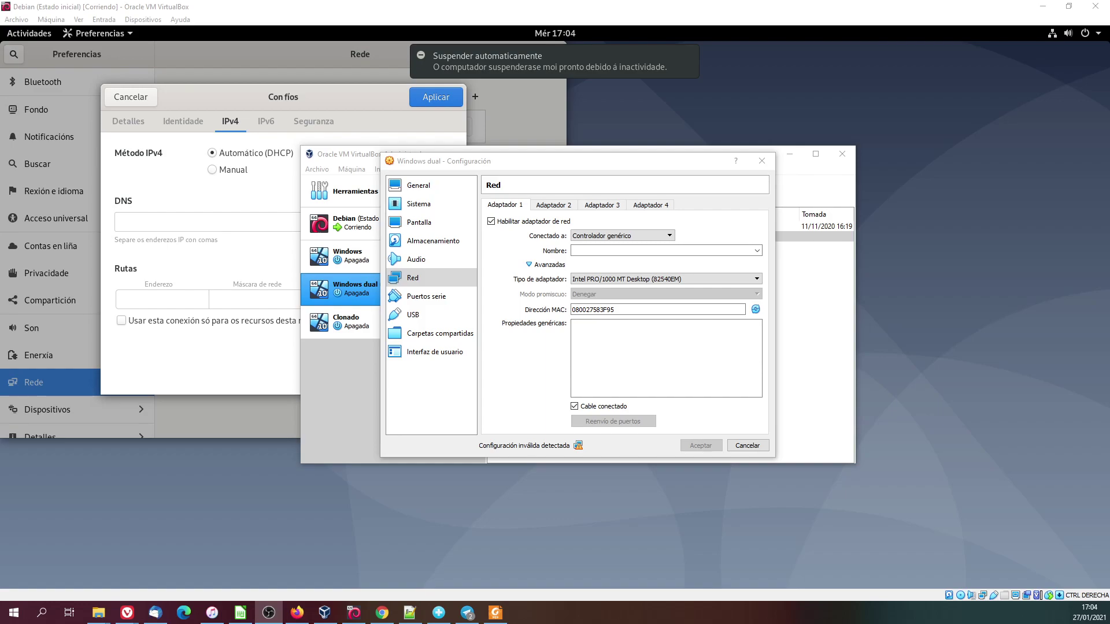
- Attach adapter 1 to the internal network (Red interna) intnet and set its promiscuous mode to Permitir todo
{"action": "left_click", "coordinate": [575, 237]}
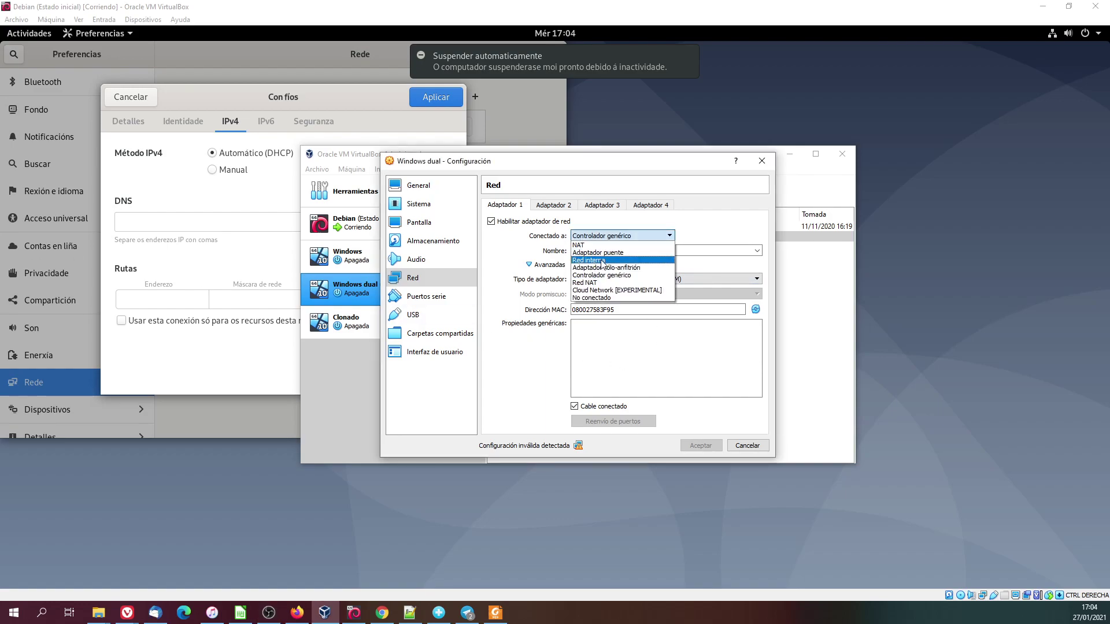
{"action": "left_click", "coordinate": [601, 260]}
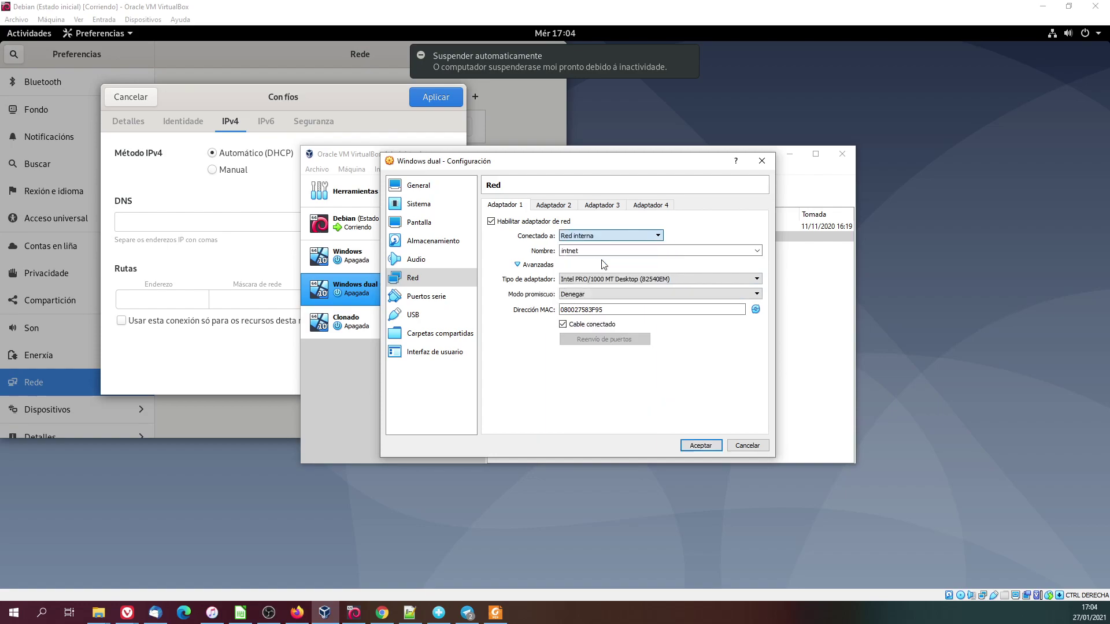
{"action": "left_click", "coordinate": [602, 294]}
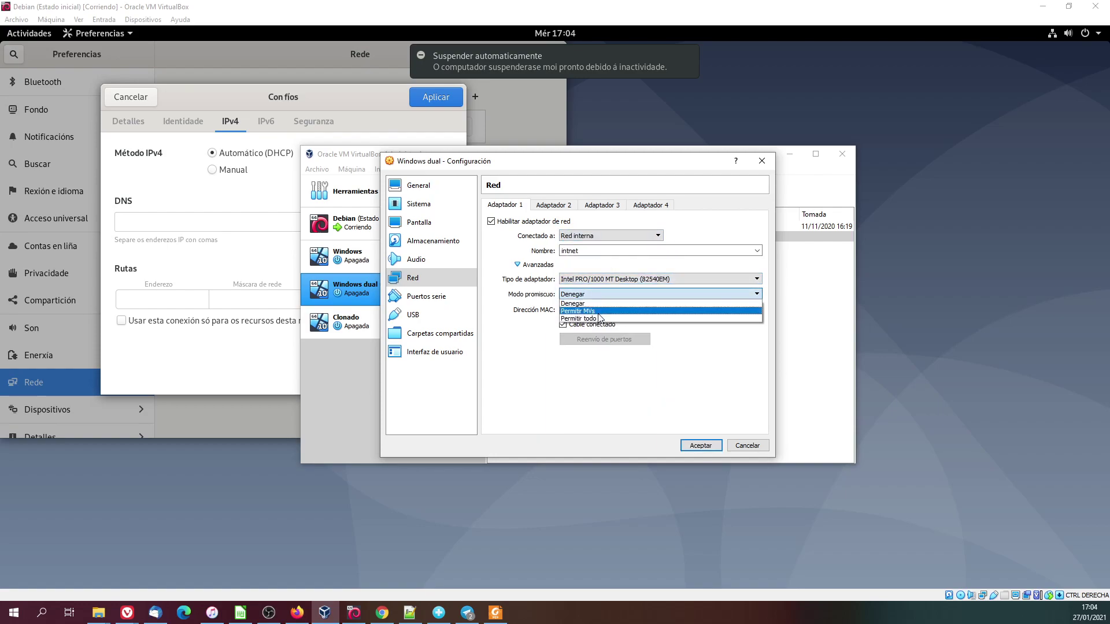
{"action": "left_click", "coordinate": [595, 321]}
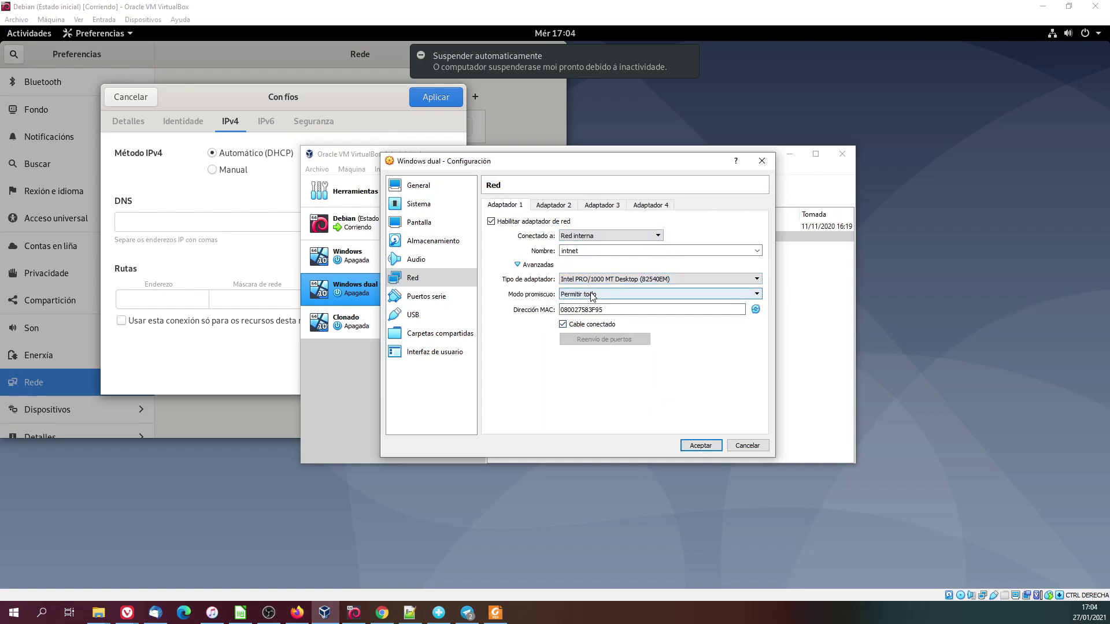